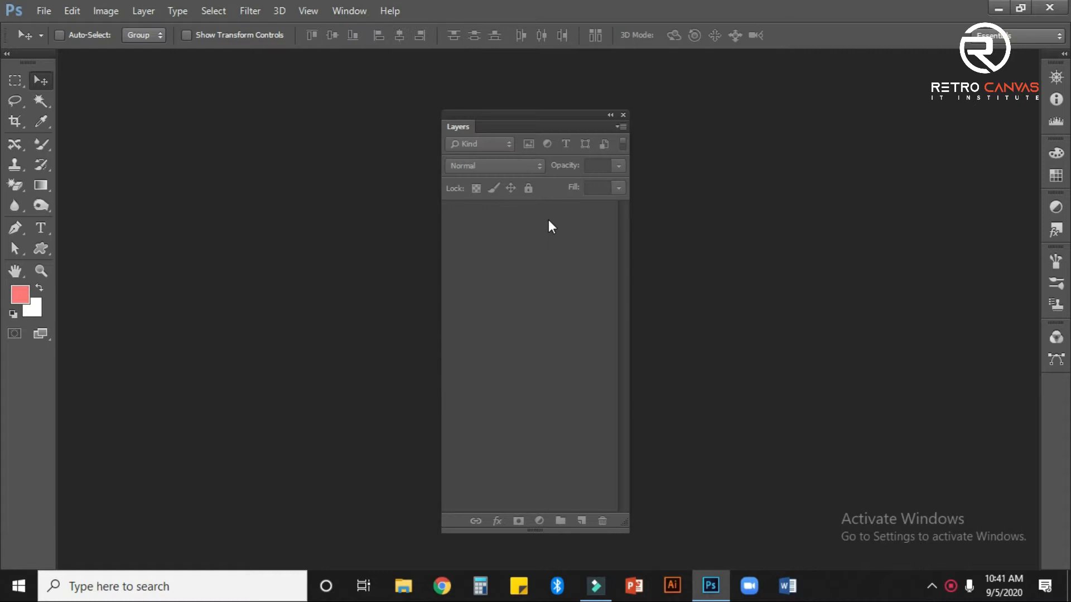
Show the Layers panel and move it out of the workspace centre, next to the collapsed panel dock
{"action": "key", "text": "F7"}
{"action": "key", "text": "F7"}
{"action": "left_click_drag", "start_coordinate": [535, 122], "coordinate": [972, 49]}
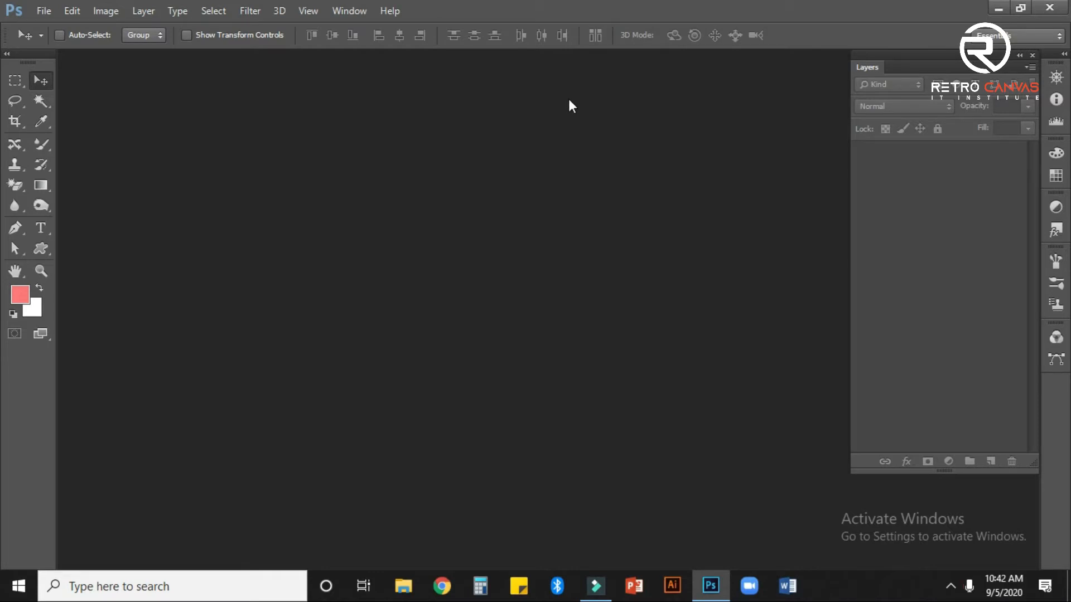
Create a new document from the Photo preset, Landscape 2 x 3 inches, 300 pixels/inch, RGB Color, with a white background
{"action": "key", "text": "ctrl+n"}
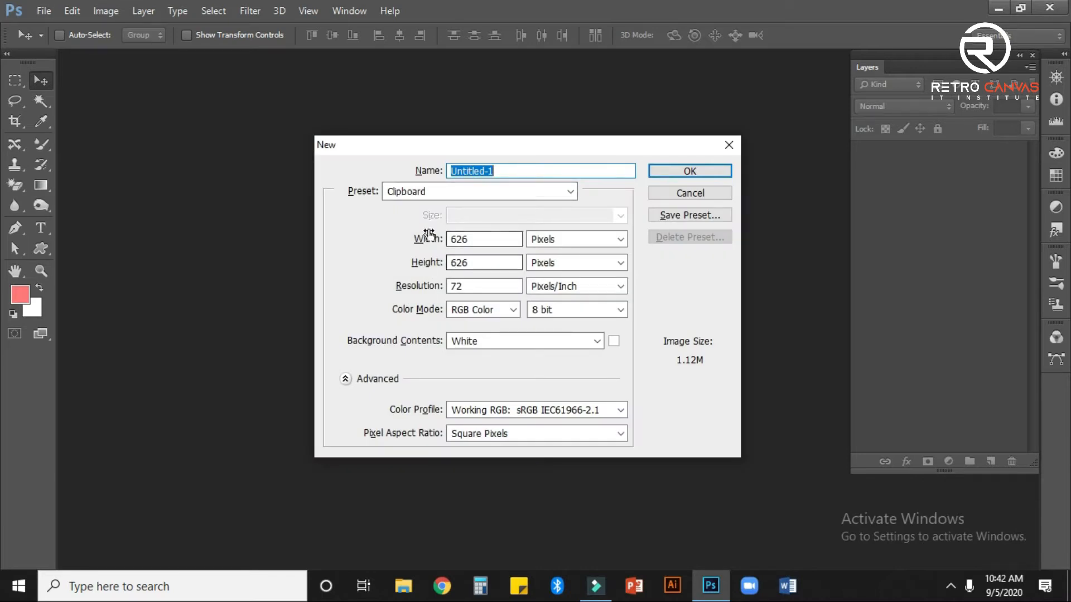
{"action": "left_click", "coordinate": [463, 192]}
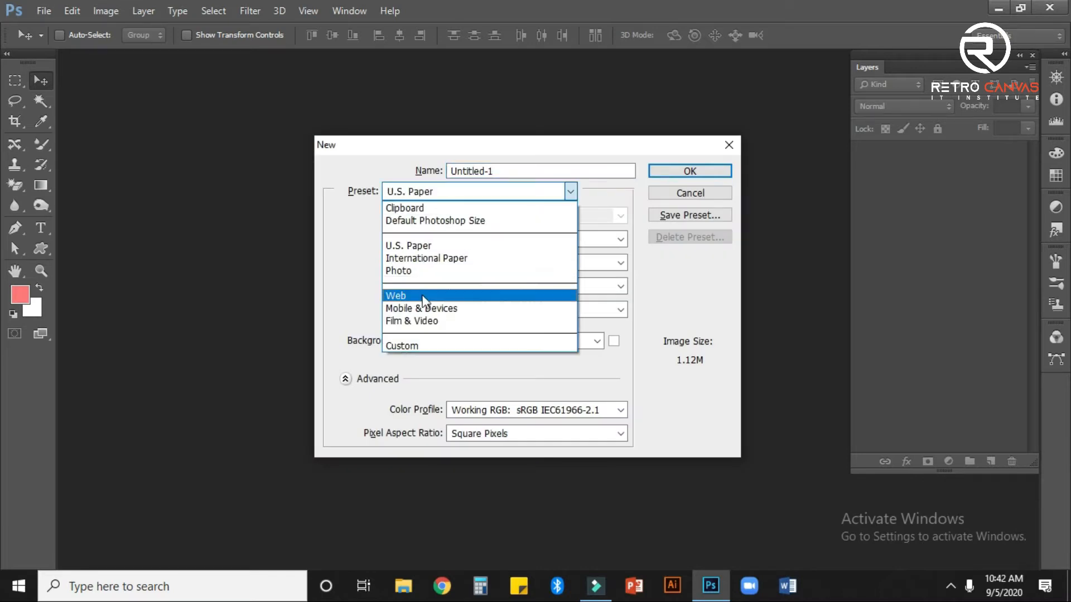
{"action": "left_click", "coordinate": [518, 264]}
{"action": "left_click", "coordinate": [474, 191]}
{"action": "left_click", "coordinate": [399, 270]}
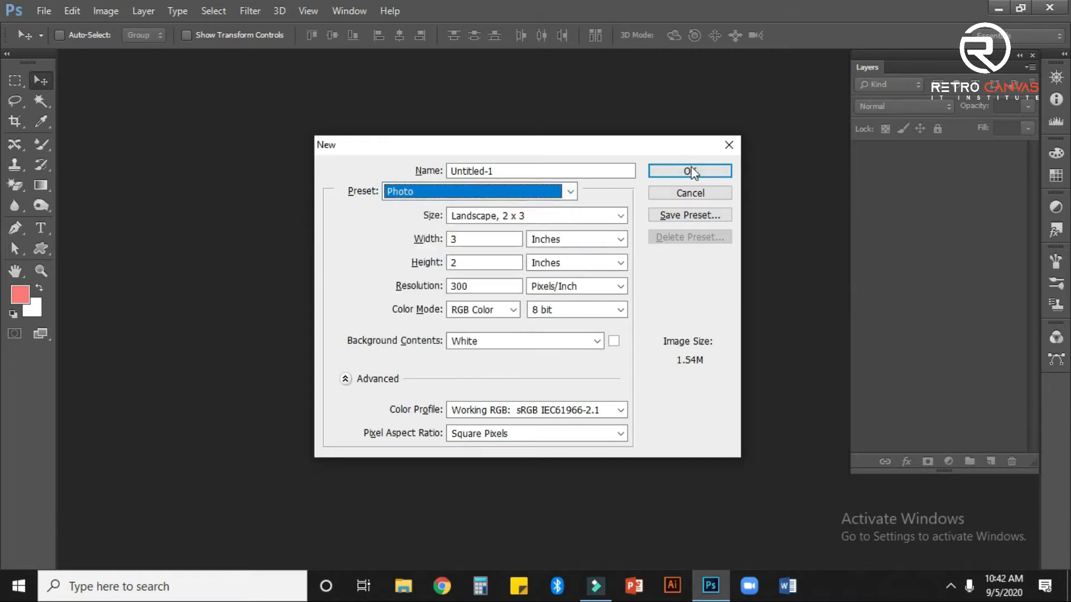
{"action": "left_click", "coordinate": [690, 171]}
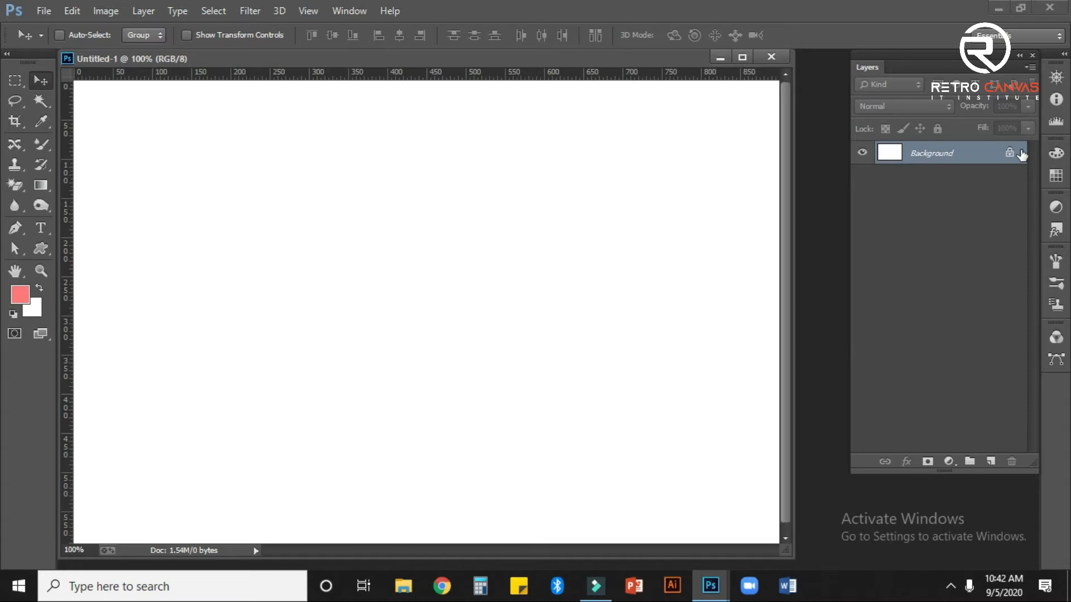
Unlock the Background layer and add a new empty layer above it
{"action": "left_click_drag", "start_coordinate": [923, 60], "coordinate": [905, 82]}
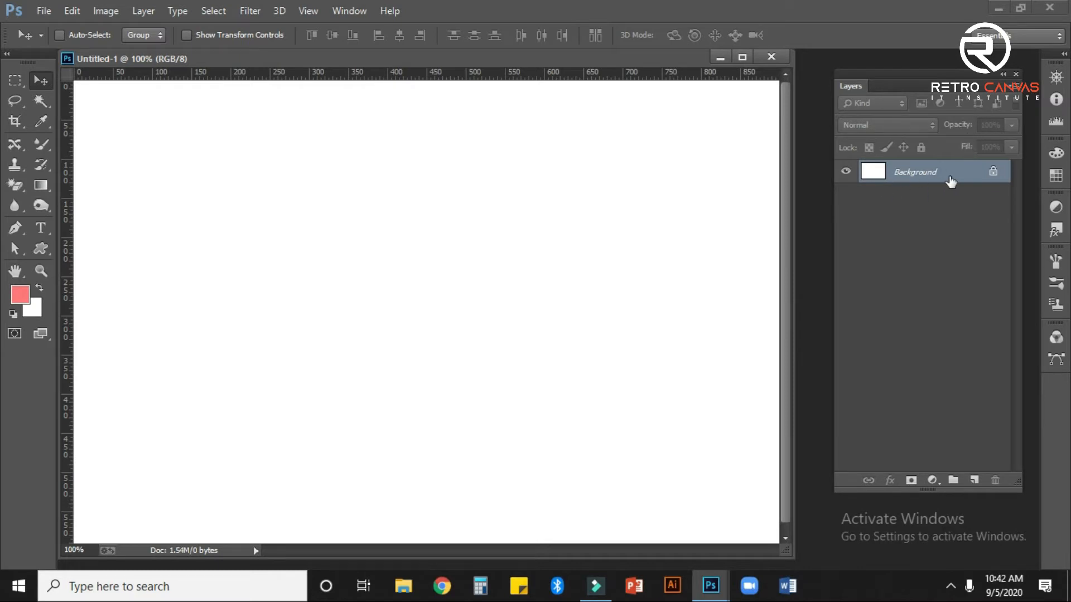
{"action": "left_click", "coordinate": [993, 172]}
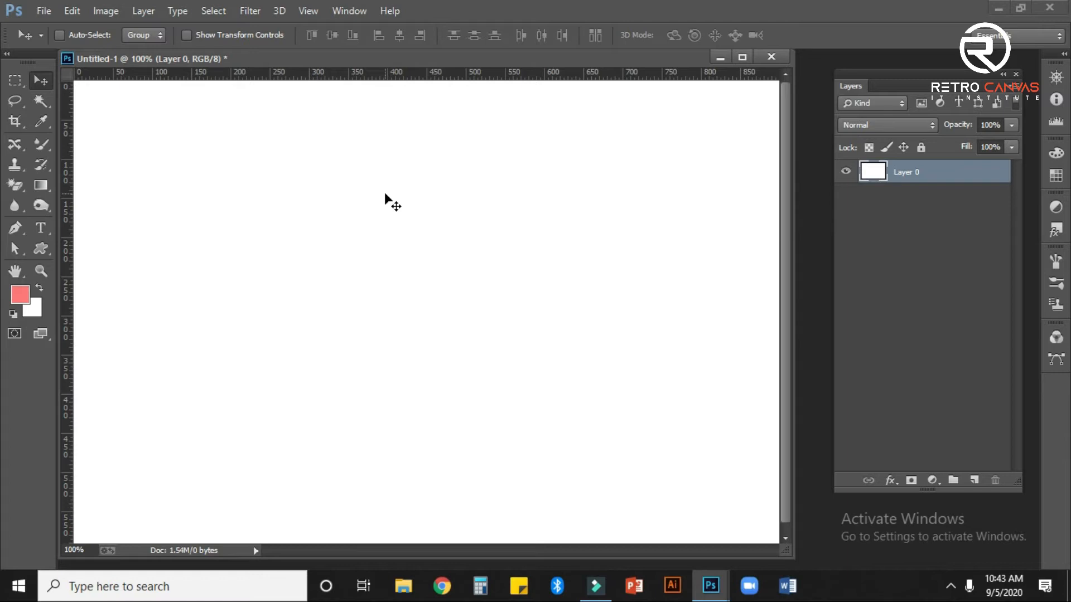
{"action": "left_click", "coordinate": [974, 479]}
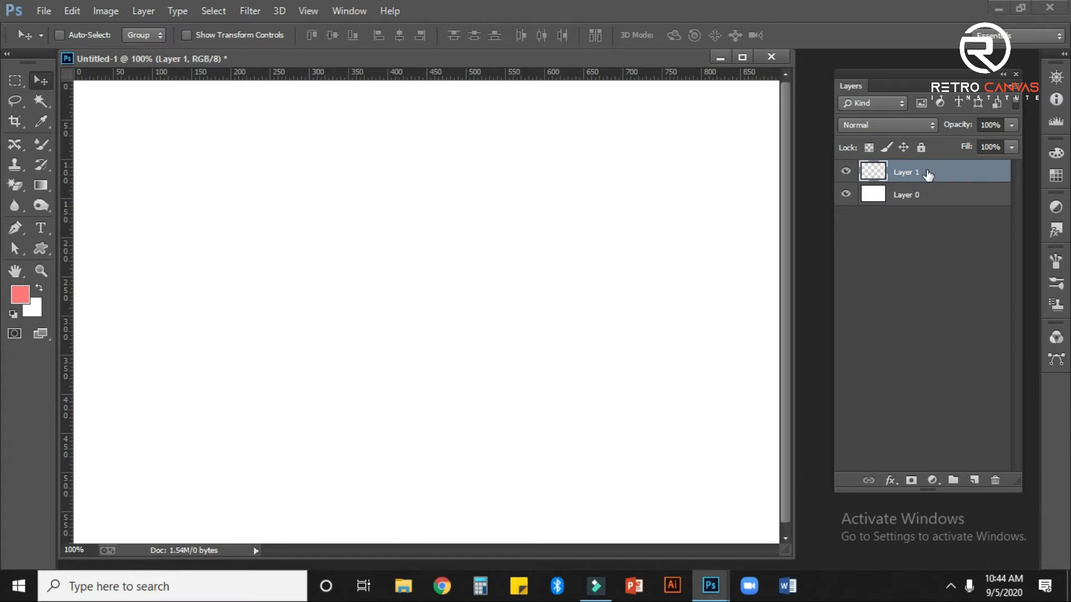
Draw a freehand Lasso selection on the new layer shaped like a bare tree with roots, trunk and branches
{"action": "left_click_drag", "start_coordinate": [14, 79], "coordinate": [157, 81]}
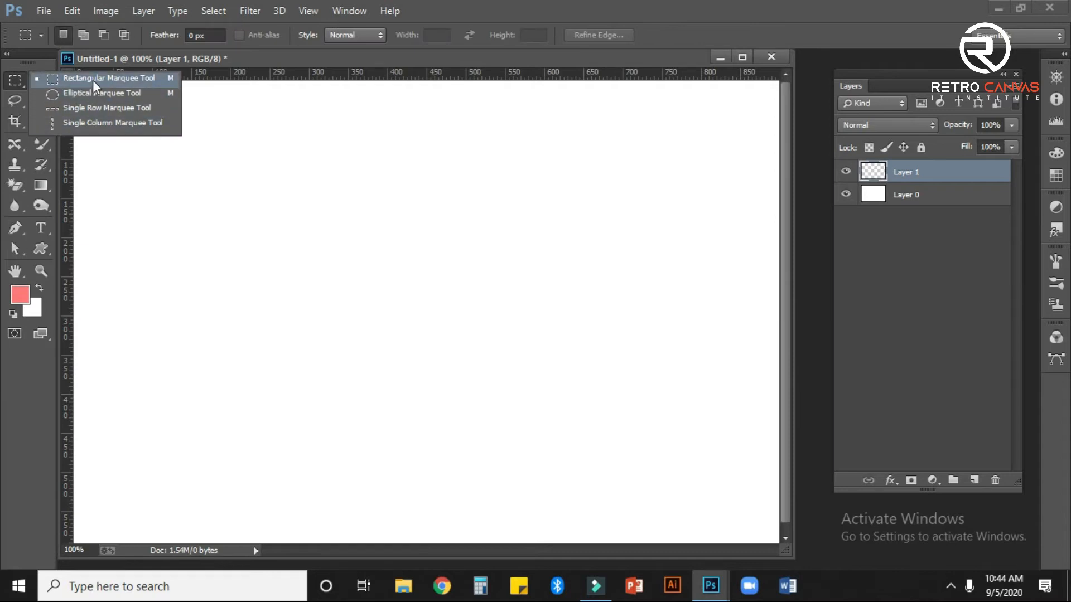
{"action": "left_click", "coordinate": [126, 78]}
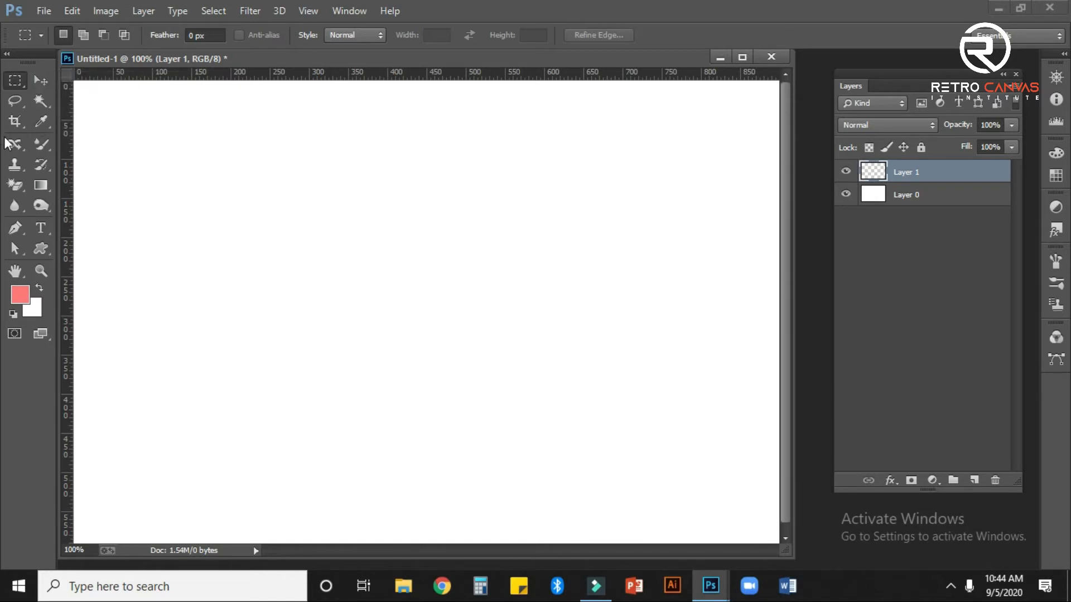
{"action": "left_click_drag", "start_coordinate": [12, 104], "coordinate": [92, 103]}
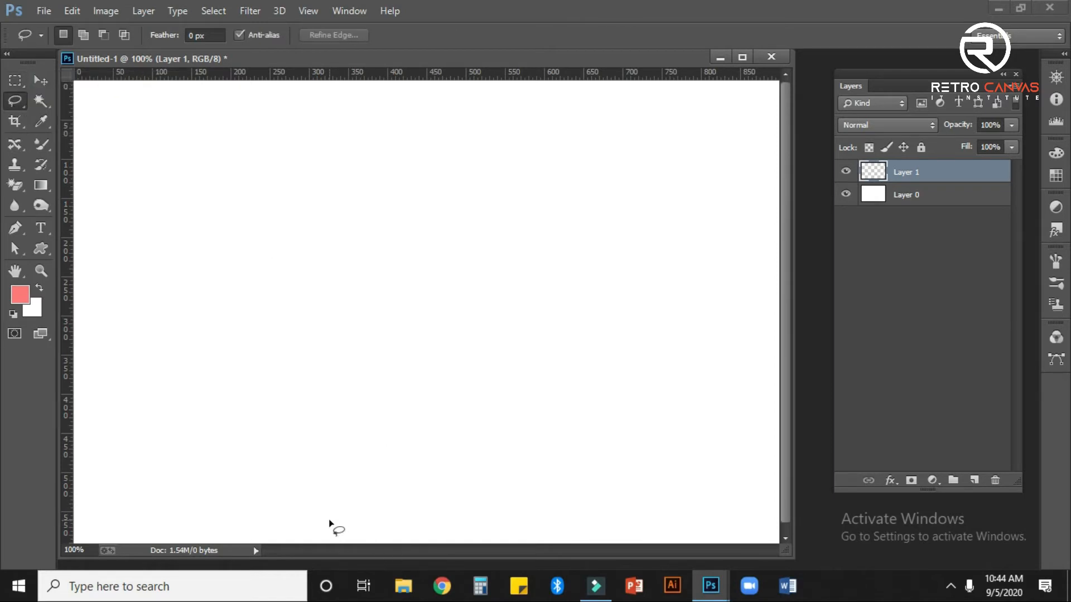
{"action": "mouse_move", "coordinate": [347, 502]}
{"action": "left_mouse_down"}
{"action": "mouse_move", "coordinate": [352, 386]}
{"action": "mouse_move", "coordinate": [323, 323]}
{"action": "mouse_move", "coordinate": [287, 298]}
{"action": "mouse_move", "coordinate": [322, 314]}
{"action": "mouse_move", "coordinate": [297, 269]}
{"action": "mouse_move", "coordinate": [335, 328]}
{"action": "mouse_move", "coordinate": [322, 220]}
{"action": "mouse_move", "coordinate": [333, 236]}
{"action": "mouse_move", "coordinate": [363, 206]}
{"action": "mouse_move", "coordinate": [341, 266]}
{"action": "mouse_move", "coordinate": [368, 355]}
{"action": "mouse_move", "coordinate": [387, 240]}
{"action": "mouse_move", "coordinate": [380, 338]}
{"action": "mouse_move", "coordinate": [415, 287]}
{"action": "mouse_move", "coordinate": [407, 304]}
{"action": "mouse_move", "coordinate": [440, 281]}
{"action": "mouse_move", "coordinate": [449, 252]}
{"action": "mouse_move", "coordinate": [448, 270]}
{"action": "mouse_move", "coordinate": [568, 241]}
{"action": "mouse_move", "coordinate": [533, 253]}
{"action": "mouse_move", "coordinate": [586, 265]}
{"action": "mouse_move", "coordinate": [470, 277]}
{"action": "mouse_move", "coordinate": [407, 345]}
{"action": "mouse_move", "coordinate": [466, 307]}
{"action": "mouse_move", "coordinate": [523, 292]}
{"action": "mouse_move", "coordinate": [549, 299]}
{"action": "mouse_move", "coordinate": [516, 299]}
{"action": "mouse_move", "coordinate": [494, 305]}
{"action": "mouse_move", "coordinate": [518, 315]}
{"action": "mouse_move", "coordinate": [435, 330]}
{"action": "mouse_move", "coordinate": [412, 367]}
{"action": "mouse_move", "coordinate": [411, 413]}
{"action": "mouse_move", "coordinate": [429, 370]}
{"action": "mouse_move", "coordinate": [575, 351]}
{"action": "mouse_move", "coordinate": [469, 375]}
{"action": "mouse_move", "coordinate": [521, 375]}
{"action": "mouse_move", "coordinate": [466, 383]}
{"action": "mouse_move", "coordinate": [424, 410]}
{"action": "mouse_move", "coordinate": [401, 474]}
{"action": "mouse_move", "coordinate": [420, 521]}
{"action": "mouse_move", "coordinate": [445, 540]}
{"action": "mouse_move", "coordinate": [390, 527]}
{"action": "mouse_move", "coordinate": [285, 536]}
{"action": "mouse_move", "coordinate": [326, 525]}
{"action": "mouse_move", "coordinate": [296, 519]}
{"action": "mouse_move", "coordinate": [335, 519]}
{"action": "left_mouse_up"}
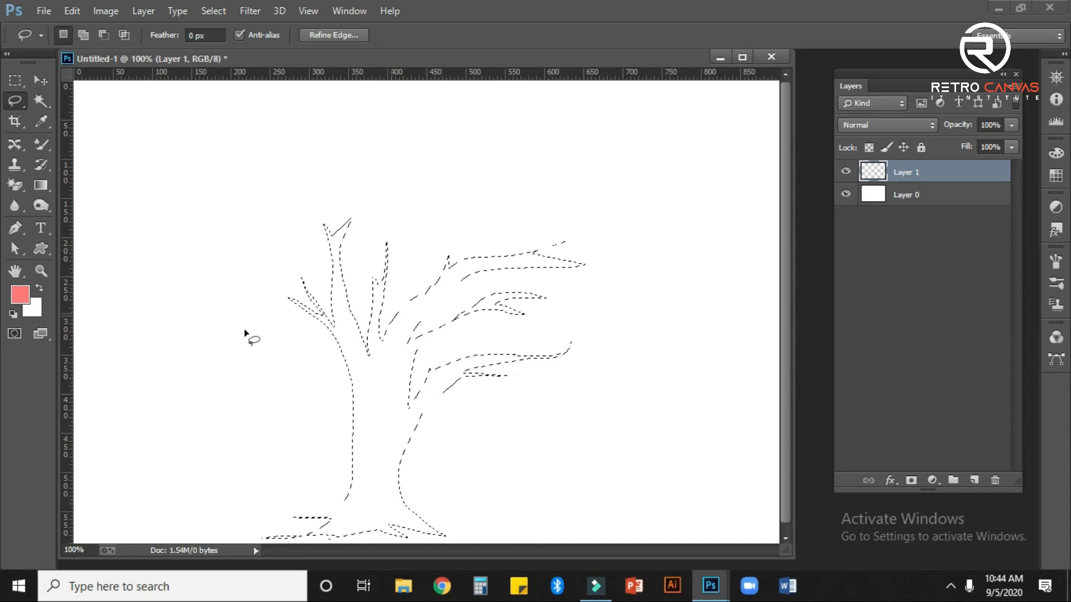
Set the foreground color to dark red #742121 and fill the tree selection with it
{"action": "left_click", "coordinate": [20, 295]}
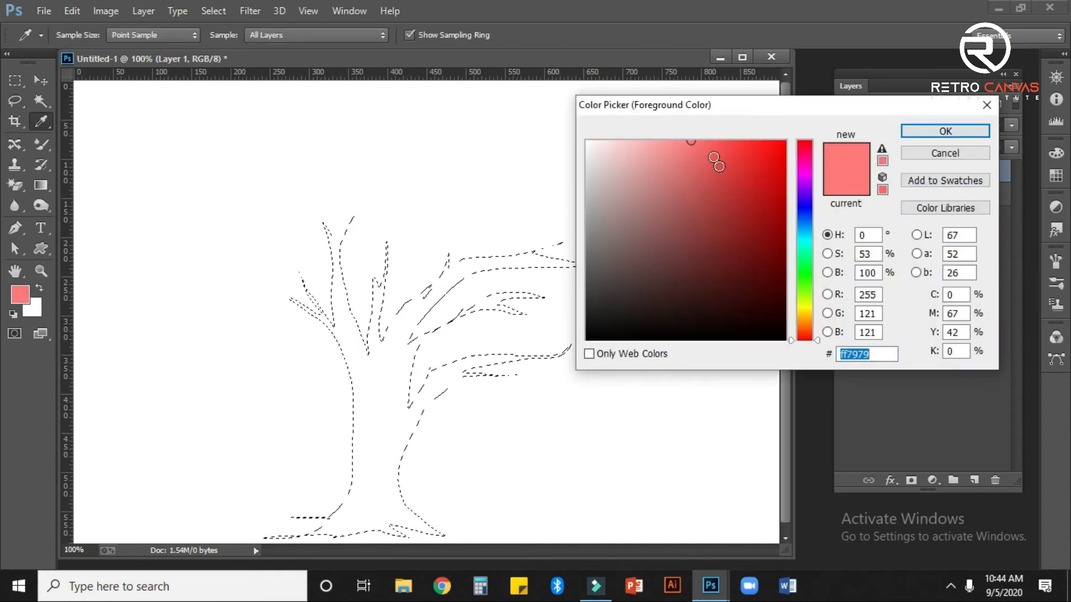
{"action": "left_click", "coordinate": [699, 296]}
{"action": "left_click_drag", "start_coordinate": [698, 296], "coordinate": [729, 249]}
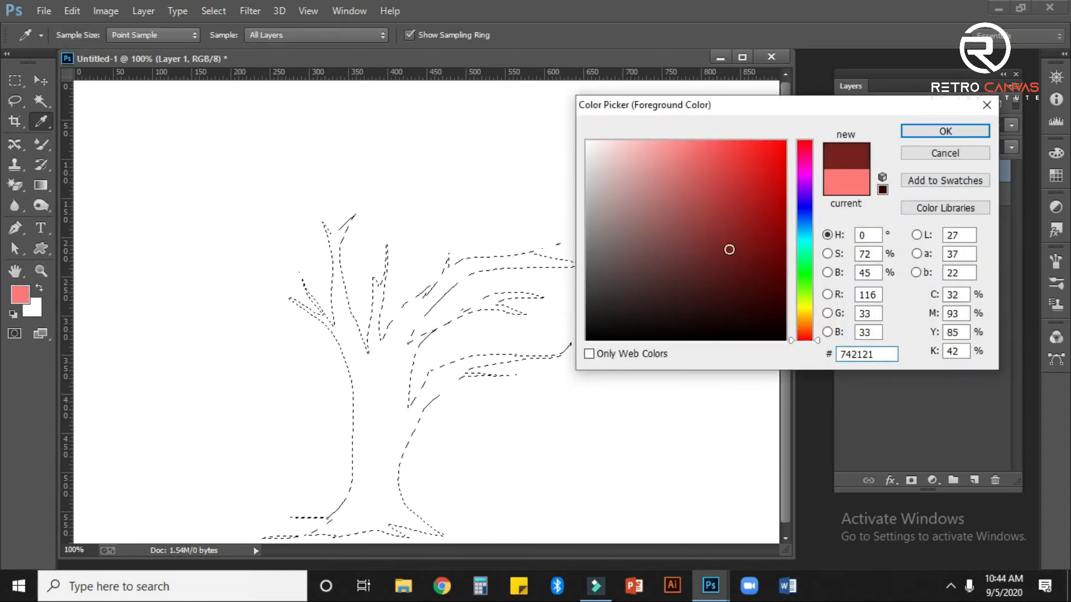
{"action": "left_click", "coordinate": [922, 130]}
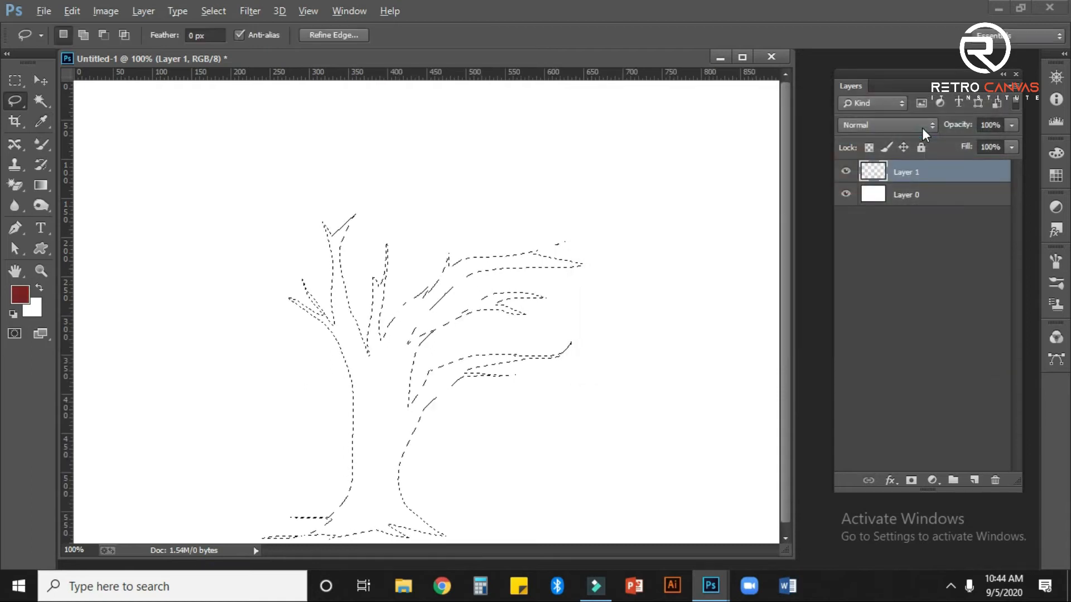
{"action": "key", "text": "alt+BackSpace"}
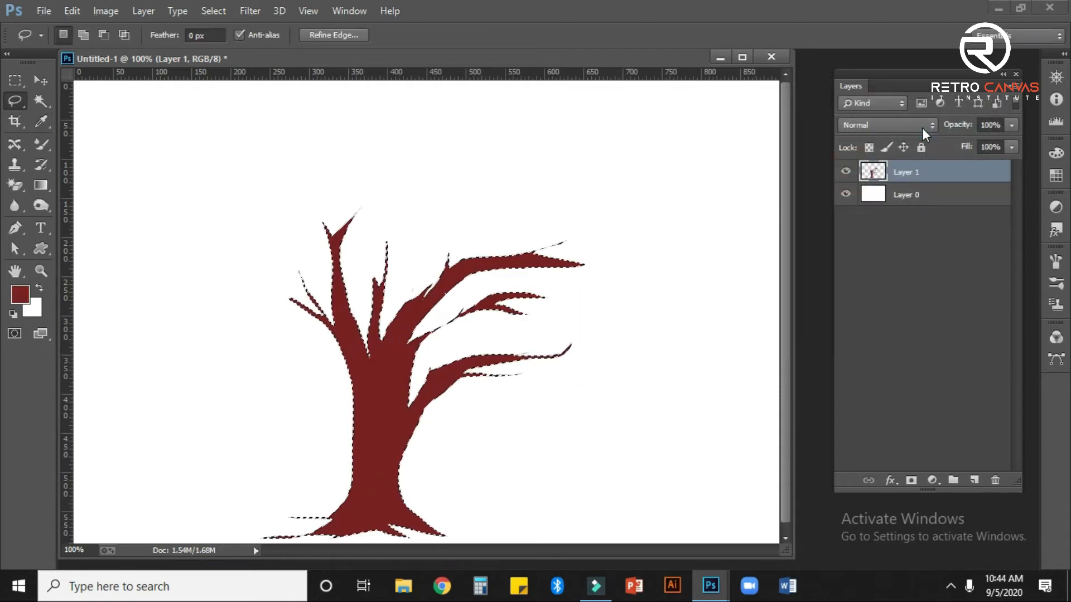
Choose a darker maroon foreground color and refill the tree selection with it
{"action": "left_click", "coordinate": [20, 294]}
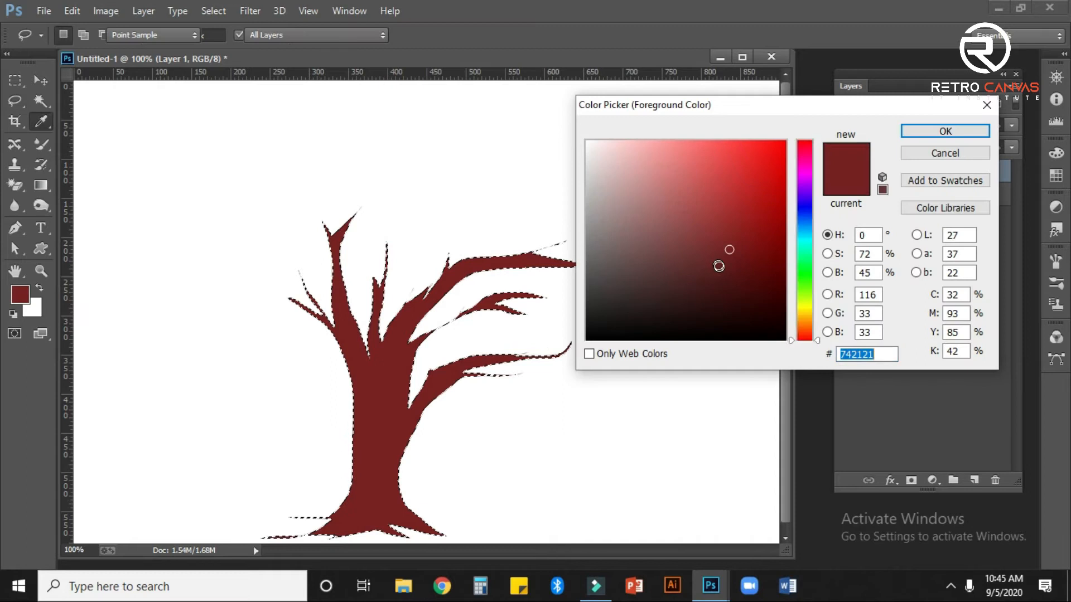
{"action": "left_click", "coordinate": [723, 274]}
{"action": "left_click", "coordinate": [934, 127]}
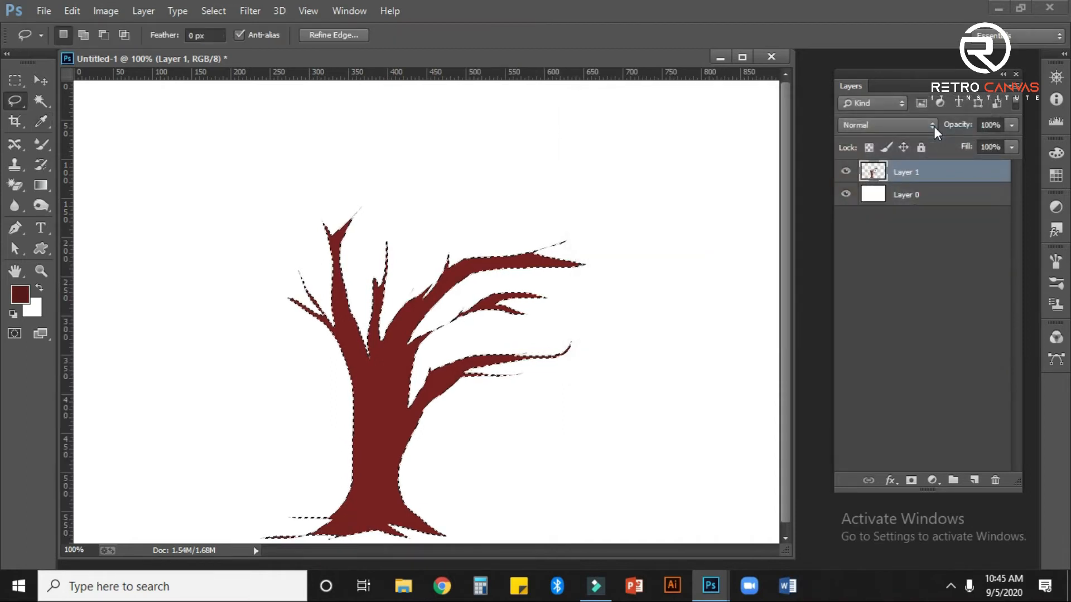
{"action": "key", "text": "Delete"}
{"action": "key", "text": "alt+BackSpace"}
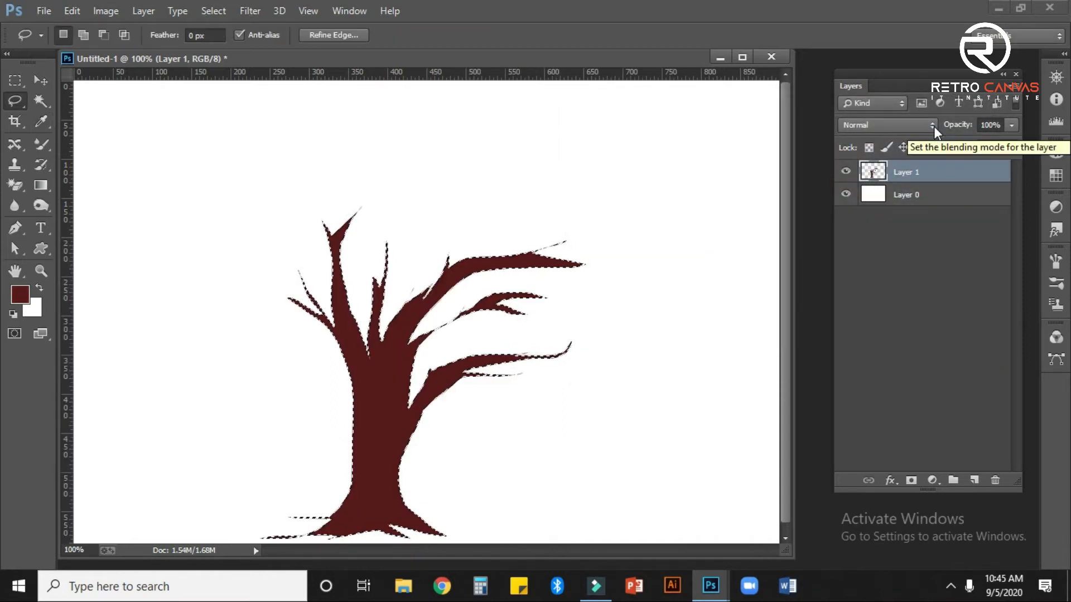
Deselect the tree and add a new layer above it for the foliage
{"action": "key", "text": "ctrl+d"}
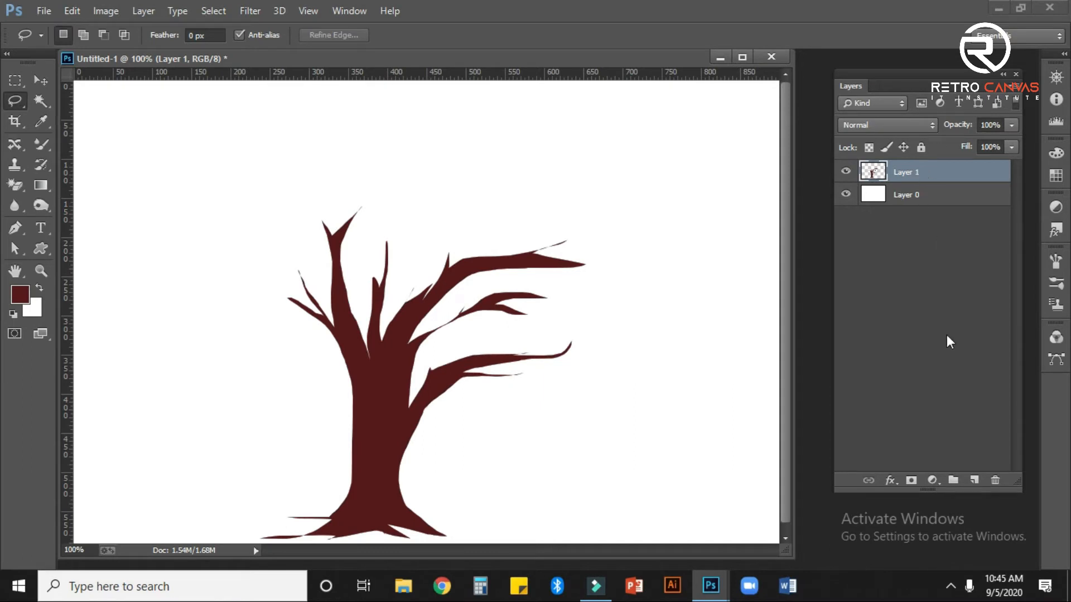
{"action": "left_click", "coordinate": [973, 480]}
{"action": "right_click", "coordinate": [20, 96]}
{"action": "left_click", "coordinate": [66, 115]}
{"action": "left_click", "coordinate": [280, 326]}
{"action": "key", "text": "Escape"}
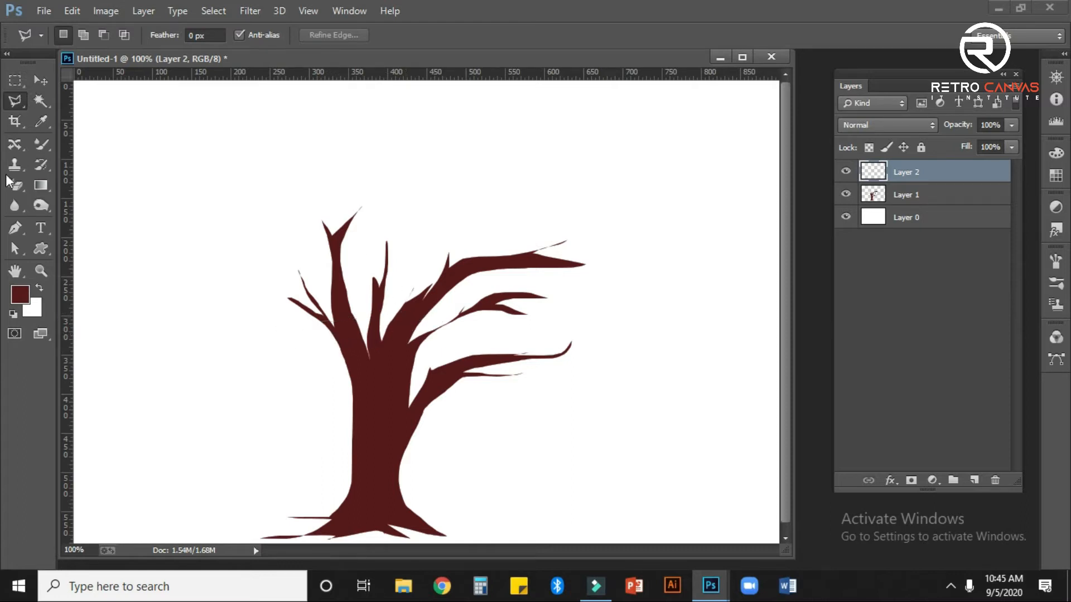
Lasso a cloud-like foliage shape over the tree's left branches, fill it with green #59b336, and deselect it
{"action": "right_click", "coordinate": [14, 102]}
{"action": "mouse_move", "coordinate": [320, 325]}
{"action": "left_mouse_down"}
{"action": "mouse_move", "coordinate": [250, 317]}
{"action": "mouse_move", "coordinate": [255, 265]}
{"action": "mouse_move", "coordinate": [272, 251]}
{"action": "mouse_move", "coordinate": [245, 202]}
{"action": "mouse_move", "coordinate": [400, 204]}
{"action": "mouse_move", "coordinate": [370, 325]}
{"action": "mouse_move", "coordinate": [351, 339]}
{"action": "mouse_move", "coordinate": [320, 326]}
{"action": "left_mouse_up"}
{"action": "key", "text": "i"}
{"action": "left_click", "coordinate": [19, 294]}
{"action": "left_click_drag", "start_coordinate": [804, 335], "coordinate": [804, 283]}
{"action": "left_click", "coordinate": [765, 217]}
{"action": "left_click", "coordinate": [725, 200]}
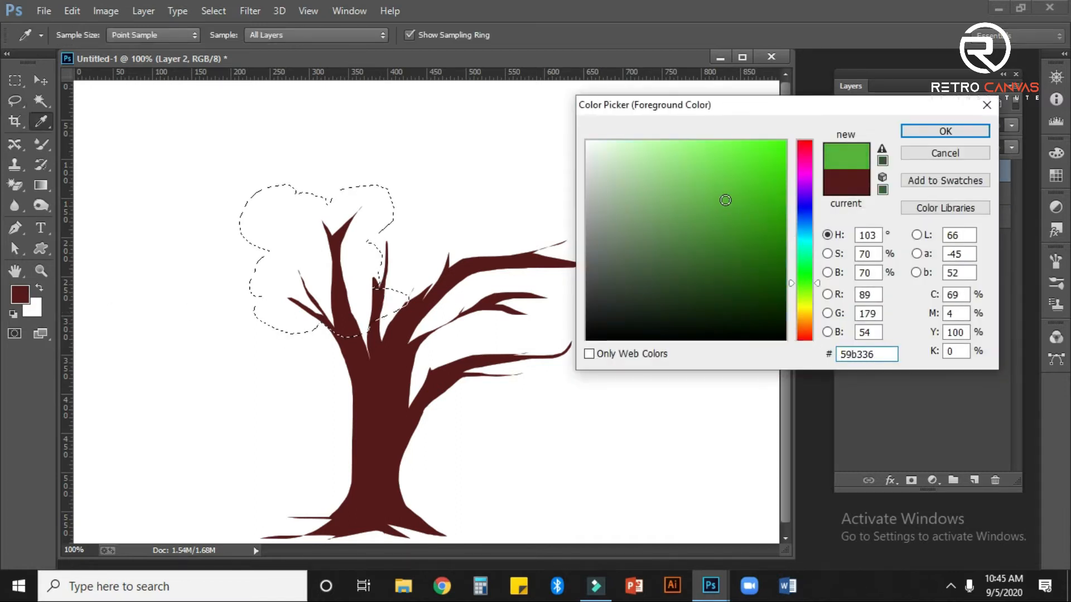
{"action": "left_click", "coordinate": [948, 131]}
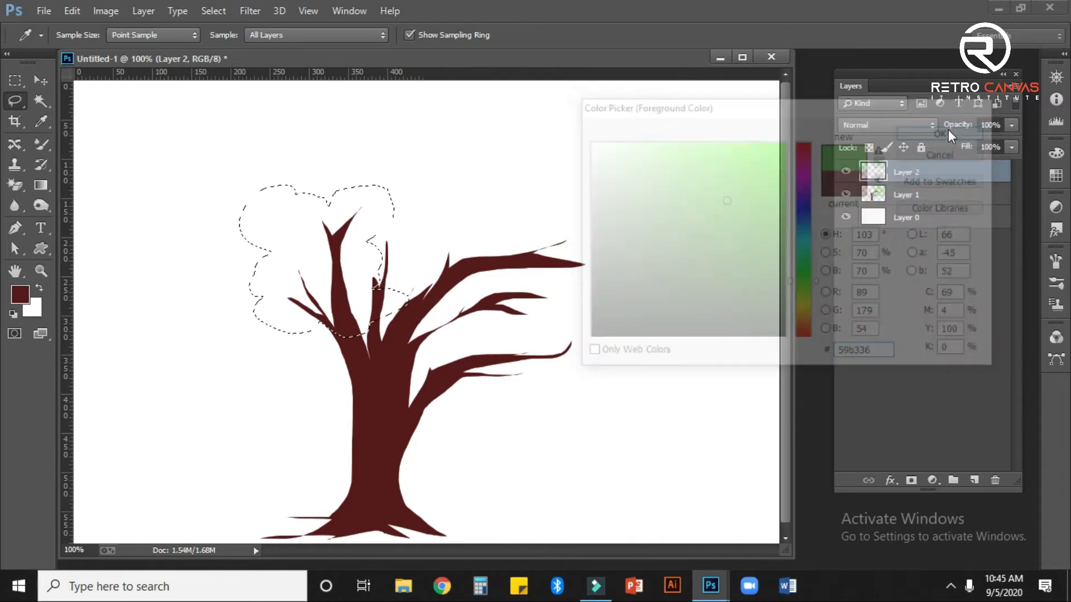
{"action": "key", "text": "l"}
{"action": "key", "text": "alt+BackSpace"}
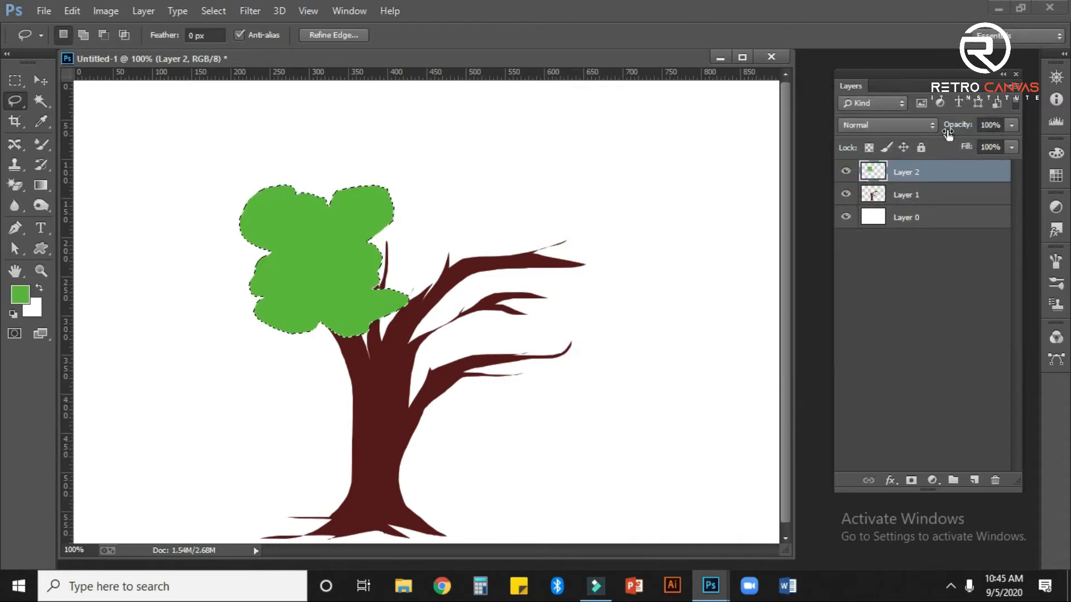
{"action": "key", "text": "ctrl+d"}
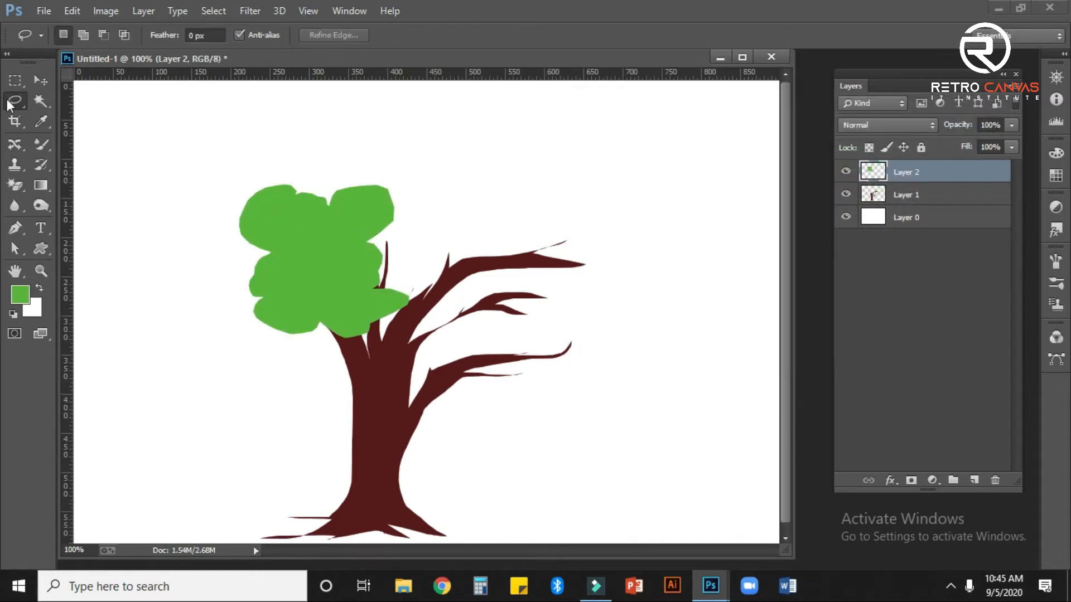
On another new layer, lasso a foliage cluster over the upper right branch and fill it with the same green
{"action": "left_click", "coordinate": [974, 481]}
{"action": "mouse_move", "coordinate": [463, 272]}
{"action": "left_mouse_down"}
{"action": "mouse_move", "coordinate": [454, 227]}
{"action": "mouse_move", "coordinate": [511, 208]}
{"action": "mouse_move", "coordinate": [586, 121]}
{"action": "mouse_move", "coordinate": [626, 180]}
{"action": "mouse_move", "coordinate": [629, 210]}
{"action": "mouse_move", "coordinate": [617, 225]}
{"action": "mouse_move", "coordinate": [689, 271]}
{"action": "mouse_move", "coordinate": [625, 278]}
{"action": "mouse_move", "coordinate": [556, 263]}
{"action": "mouse_move", "coordinate": [530, 265]}
{"action": "mouse_move", "coordinate": [519, 285]}
{"action": "mouse_move", "coordinate": [415, 273]}
{"action": "left_mouse_up"}
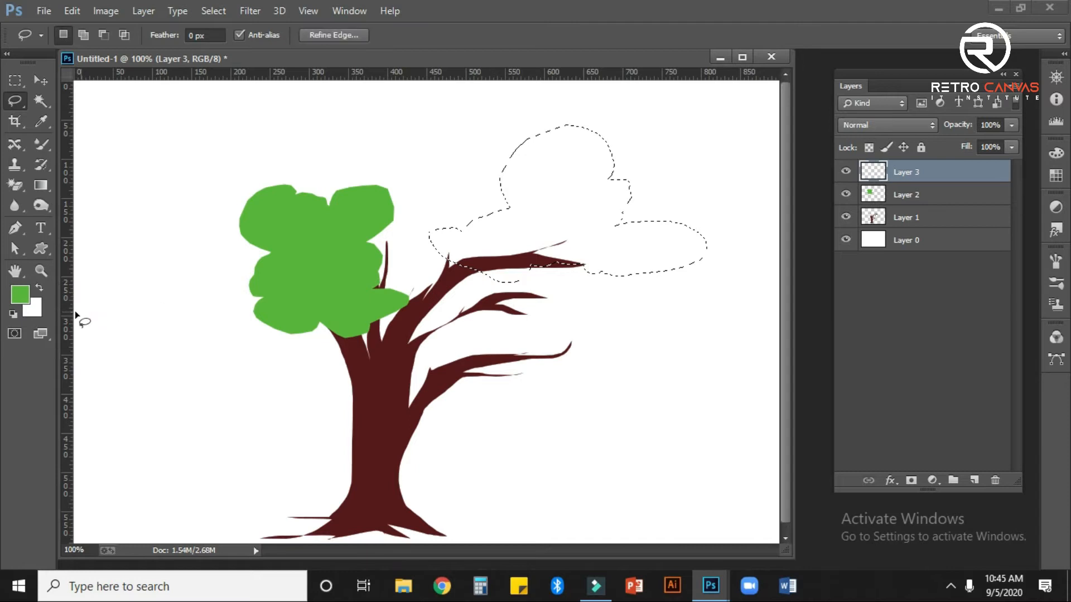
{"action": "key", "text": "alt"}
{"action": "key", "text": "alt+BackSpace"}
{"action": "key", "text": "ctrl+d"}
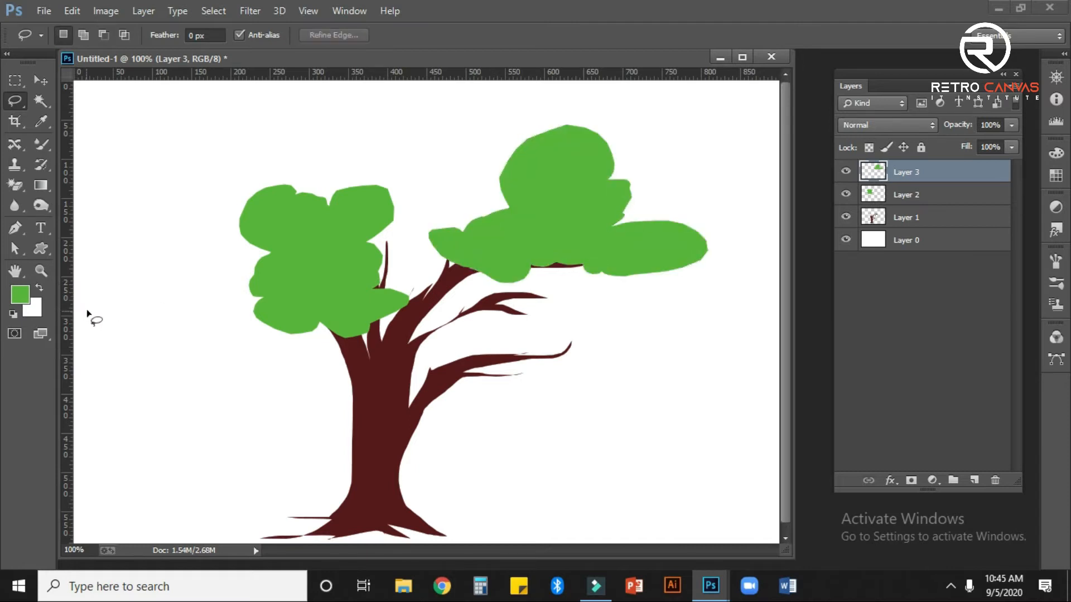
On a further new layer, lasso a foliage cluster at the lower right branch and fill it with the same green
{"action": "left_click", "coordinate": [974, 481]}
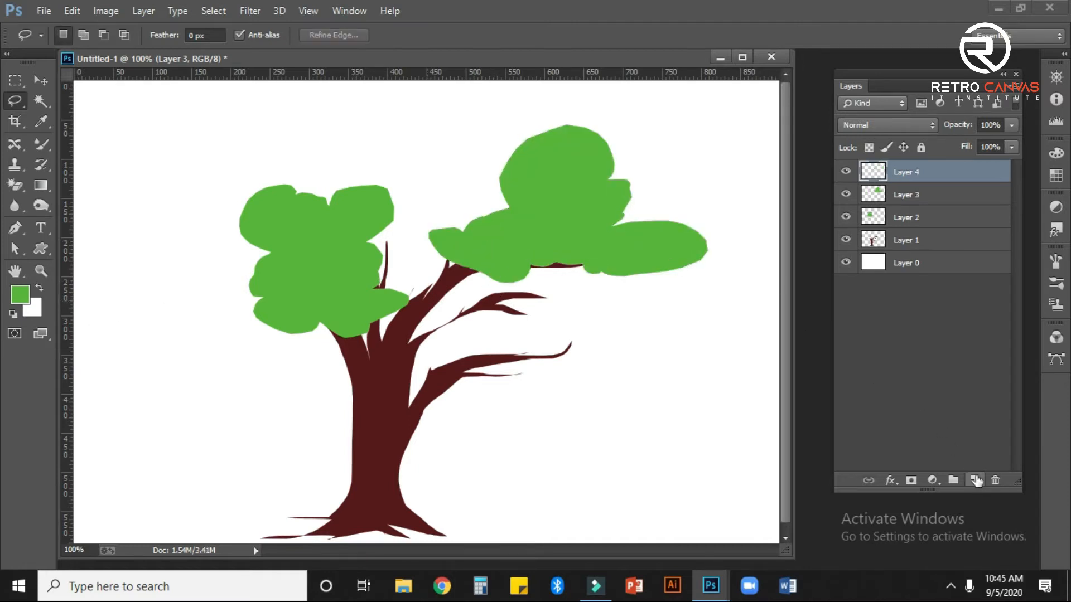
{"action": "mouse_move", "coordinate": [497, 363]}
{"action": "left_mouse_down"}
{"action": "mouse_move", "coordinate": [517, 355]}
{"action": "mouse_move", "coordinate": [505, 339]}
{"action": "mouse_move", "coordinate": [582, 337]}
{"action": "mouse_move", "coordinate": [595, 348]}
{"action": "mouse_move", "coordinate": [587, 357]}
{"action": "mouse_move", "coordinate": [638, 366]}
{"action": "mouse_move", "coordinate": [558, 391]}
{"action": "mouse_move", "coordinate": [478, 367]}
{"action": "left_mouse_up"}
{"action": "key", "text": "alt+BackSpace"}
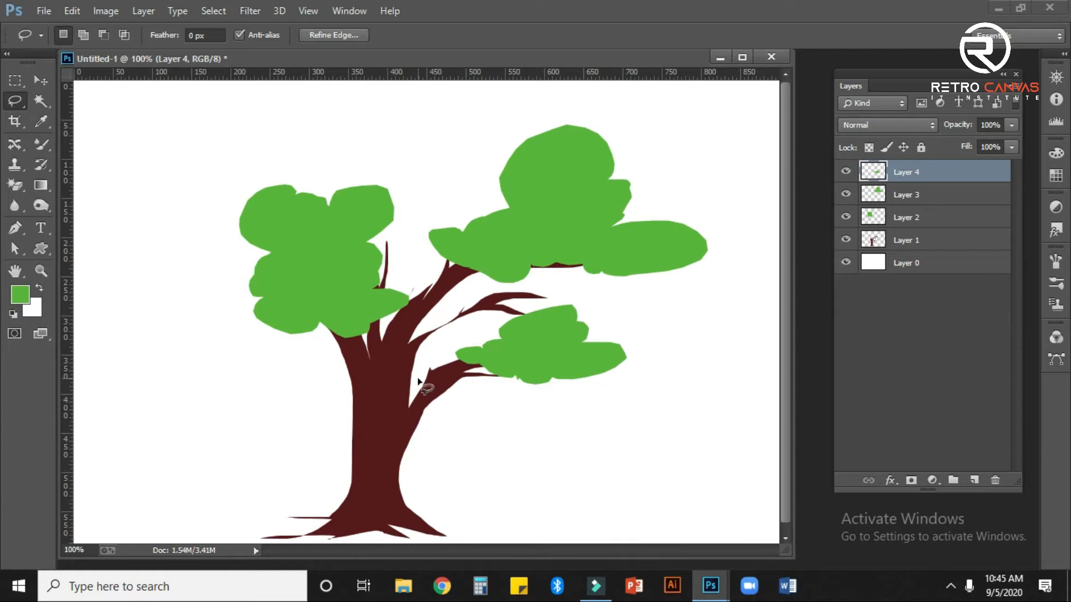
{"action": "key", "text": "ctrl+d"}
Lasso a small foliage patch over the middle right branch on the same layer and fill it with green
{"action": "mouse_move", "coordinate": [457, 322]}
{"action": "left_mouse_down"}
{"action": "mouse_move", "coordinate": [431, 301]}
{"action": "mouse_move", "coordinate": [471, 293]}
{"action": "mouse_move", "coordinate": [497, 309]}
{"action": "mouse_move", "coordinate": [425, 339]}
{"action": "mouse_move", "coordinate": [418, 325]}
{"action": "mouse_move", "coordinate": [447, 325]}
{"action": "left_mouse_up"}
{"action": "key", "text": "alt+BackSpace"}
{"action": "key", "text": "ctrl+d"}
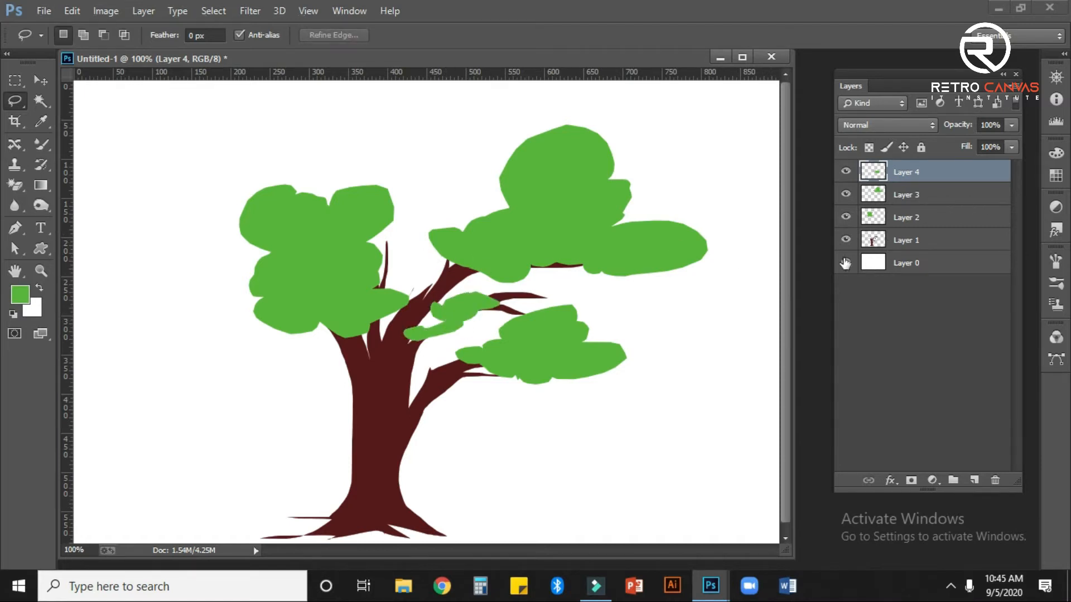
Move Layer 1 with the tree trunk up to the top of the layer stack, above all the foliage layers
{"action": "left_click", "coordinate": [918, 249]}
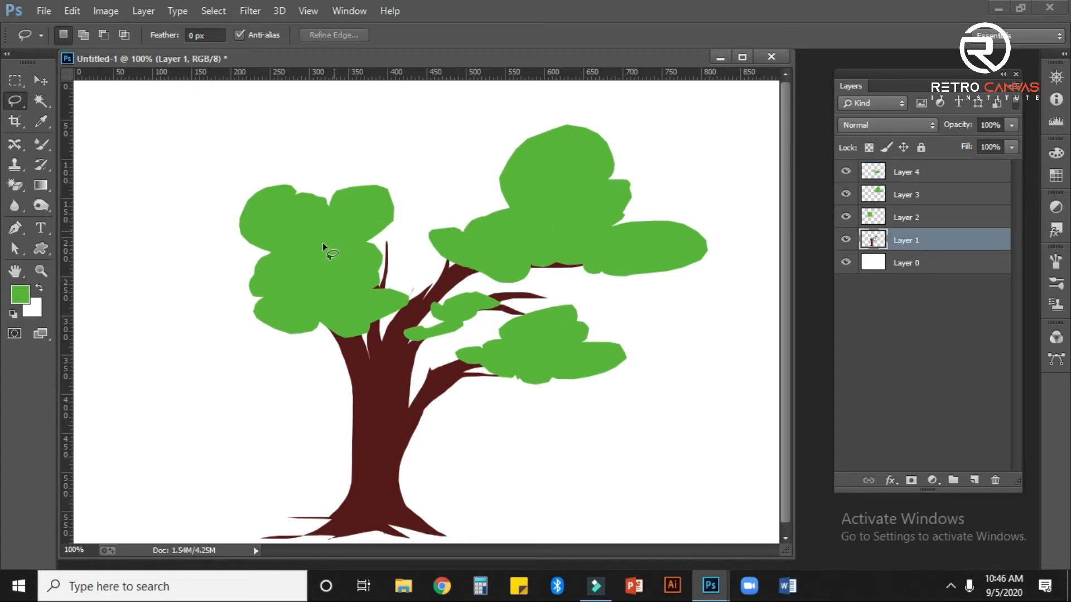
{"action": "left_click", "coordinate": [47, 79]}
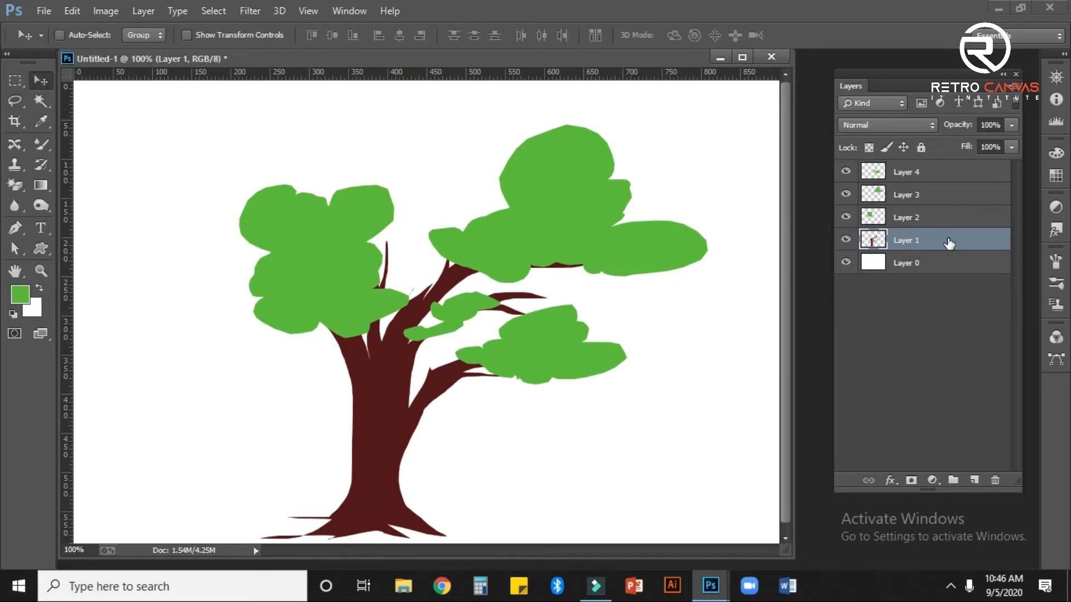
{"action": "key", "text": "ctrl+bracketright"}
{"action": "key", "text": "ctrl+bracketright"}
{"action": "key", "text": "ctrl+bracketright"}
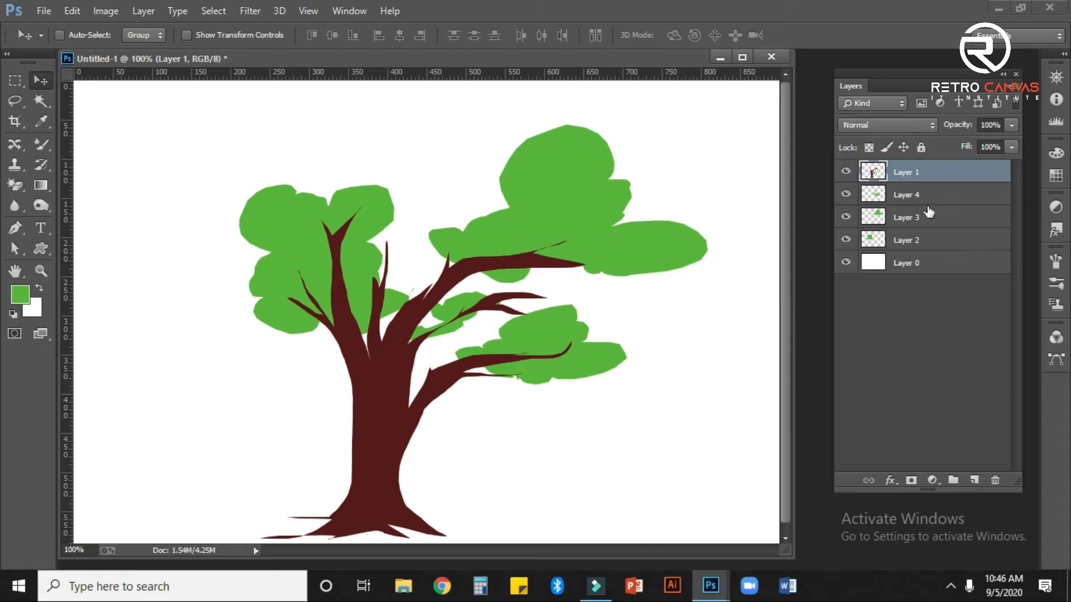
Move Layer 4 above Layer 1, send it back below the trunk, and bring it in front again
{"action": "left_click", "coordinate": [949, 205]}
{"action": "key", "text": "ctrl+bracketright"}
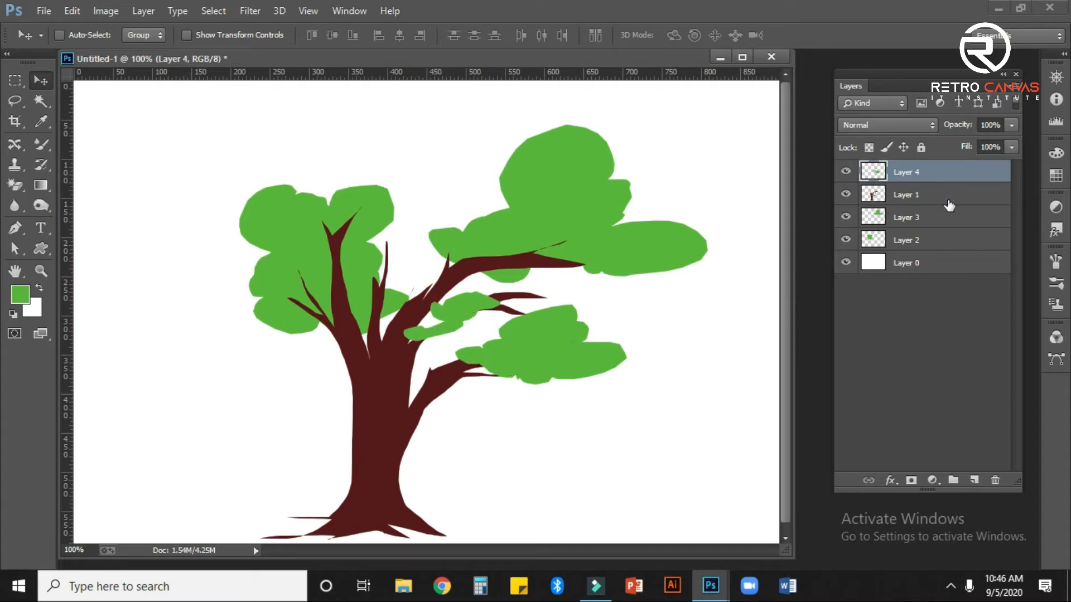
{"action": "key", "text": "ctrl+bracketleft"}
{"action": "key", "text": "ctrl+bracketright"}
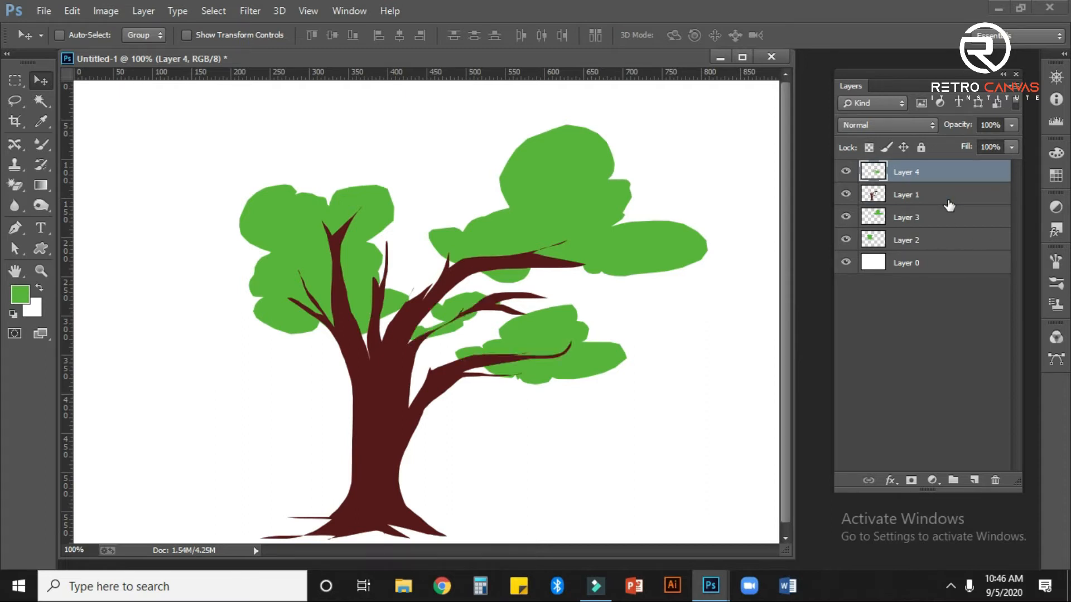
Send Layer 4 back below the trunk layer and reposition its foliage around the two lower right branches
{"action": "key", "text": "ctrl+bracketleft"}
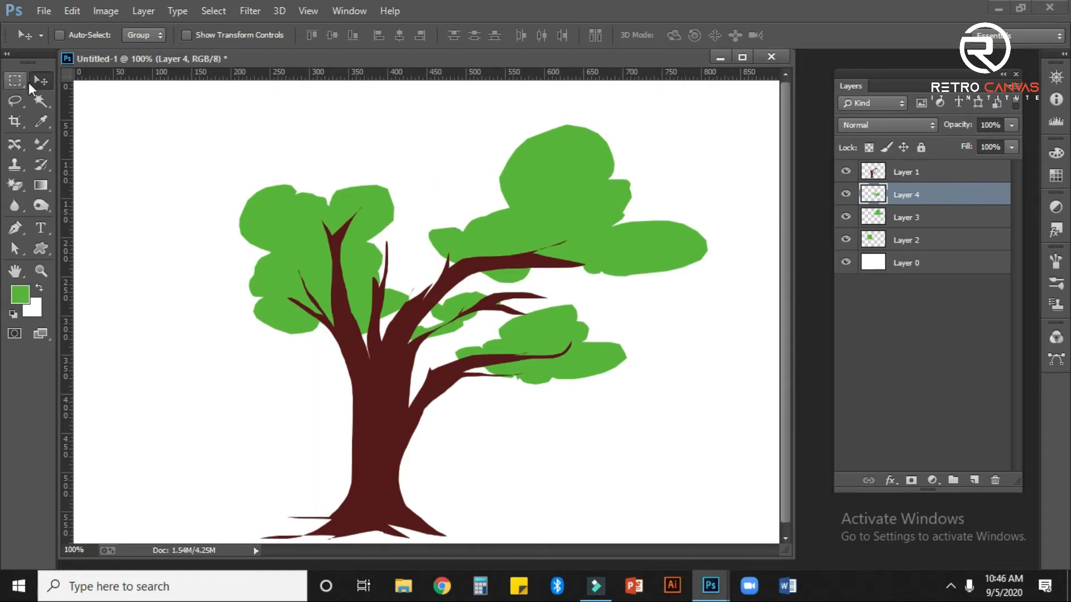
{"action": "left_click_drag", "start_coordinate": [594, 182], "coordinate": [664, 253]}
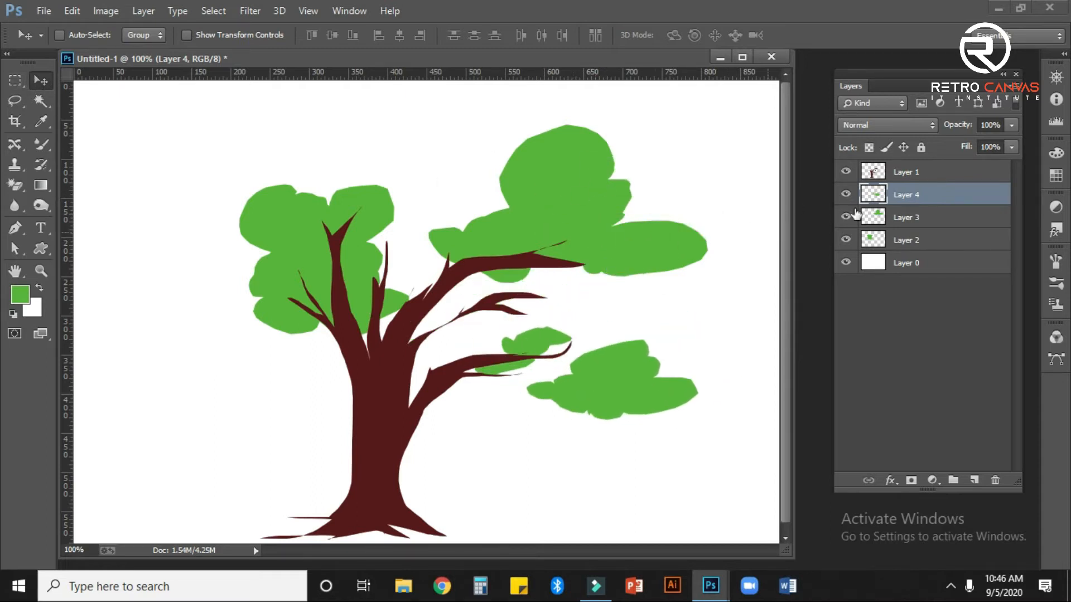
{"action": "left_click_drag", "start_coordinate": [624, 391], "coordinate": [559, 375]}
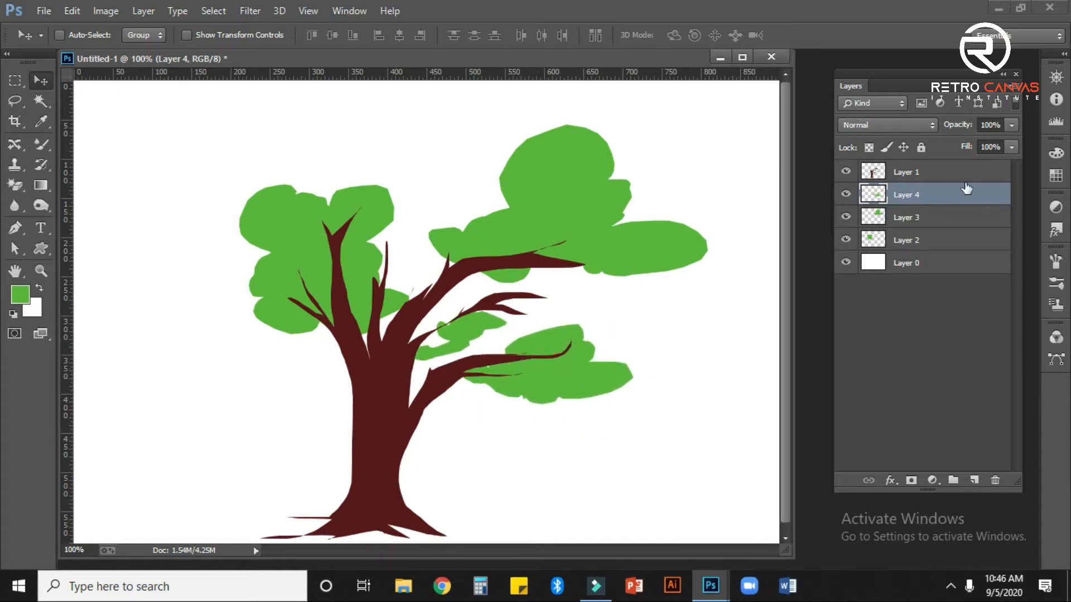
Try merging all the layers into one and shifting the merged artwork sideways, and undo both changes
{"action": "left_click", "coordinate": [945, 177]}
{"action": "left_click", "coordinate": [932, 265], "text": "shift"}
{"action": "key", "text": "ctrl+e"}
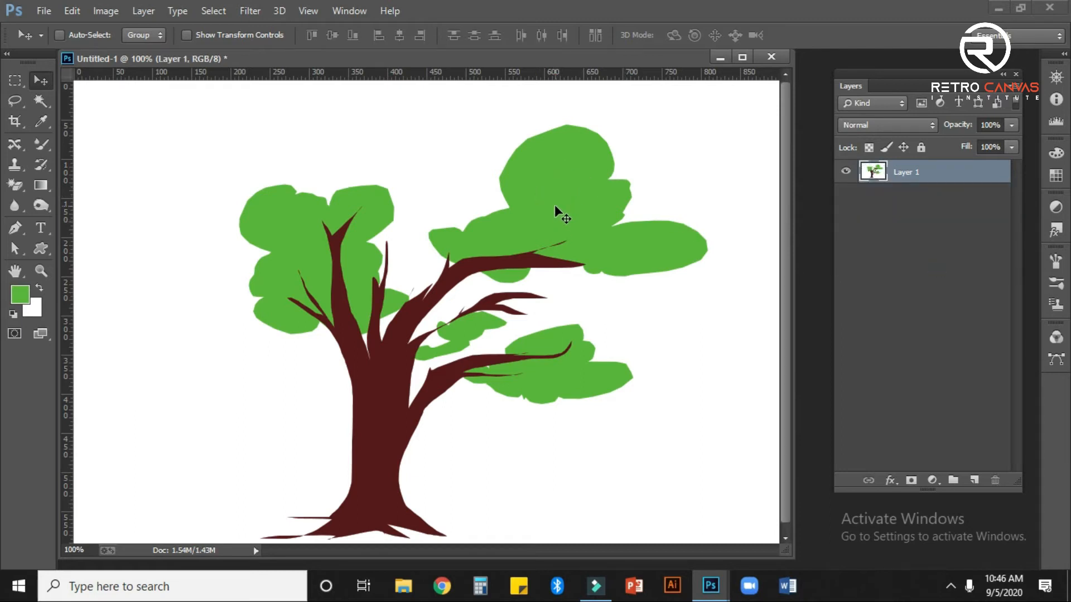
{"action": "left_click_drag", "start_coordinate": [557, 189], "coordinate": [574, 188]}
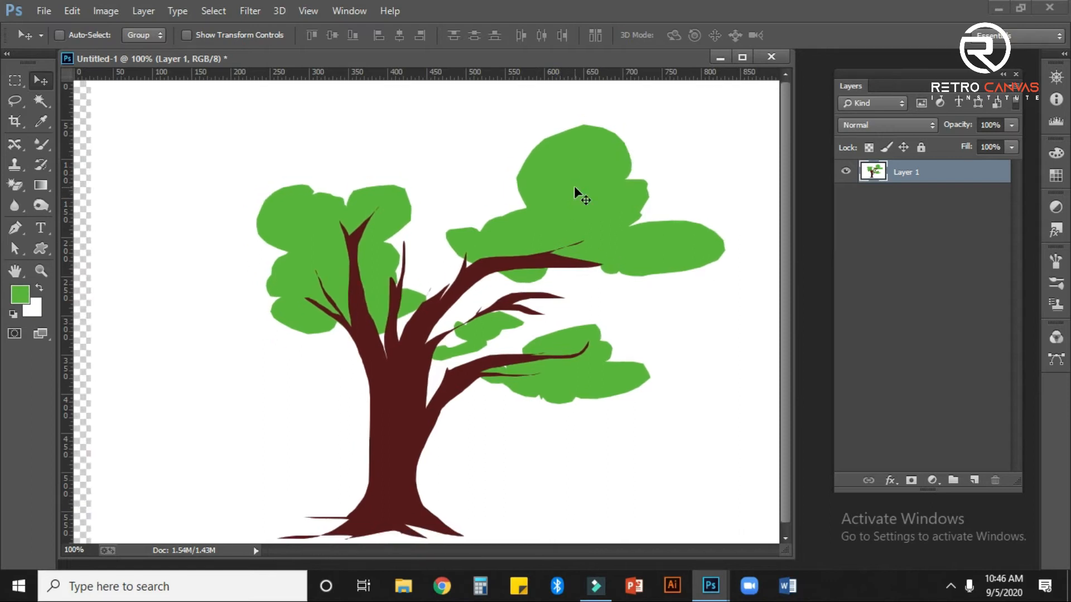
{"action": "key", "text": "ctrl+alt+z"}
{"action": "key", "text": "ctrl+alt+z"}
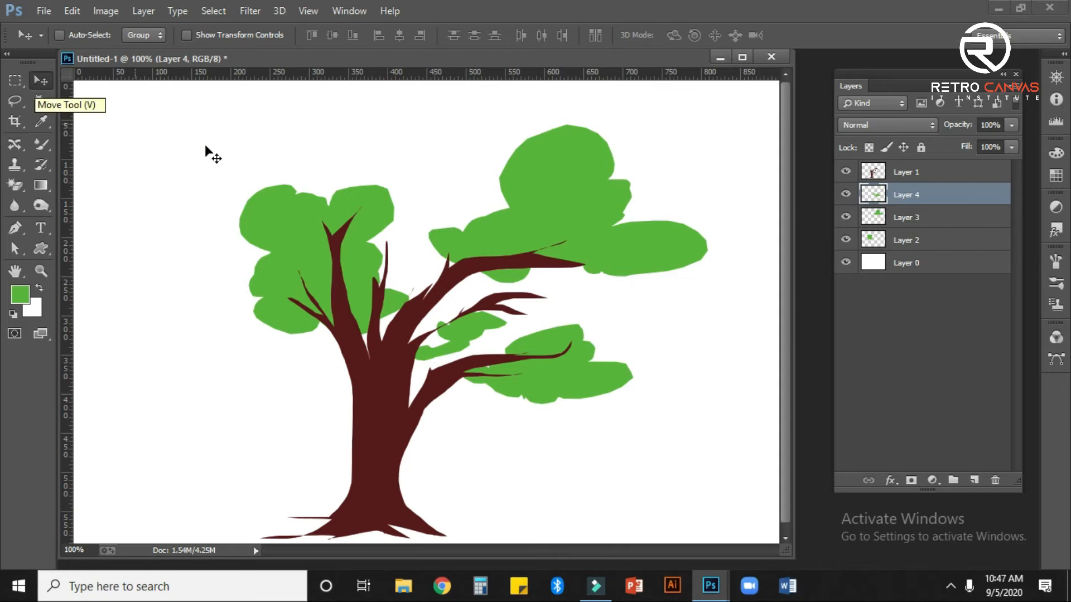
Pick layers straight from the artwork: the upper right foliage, the lower right foliage, the trunk and the left foliage
{"action": "left_click", "coordinate": [547, 193], "text": "ctrl"}
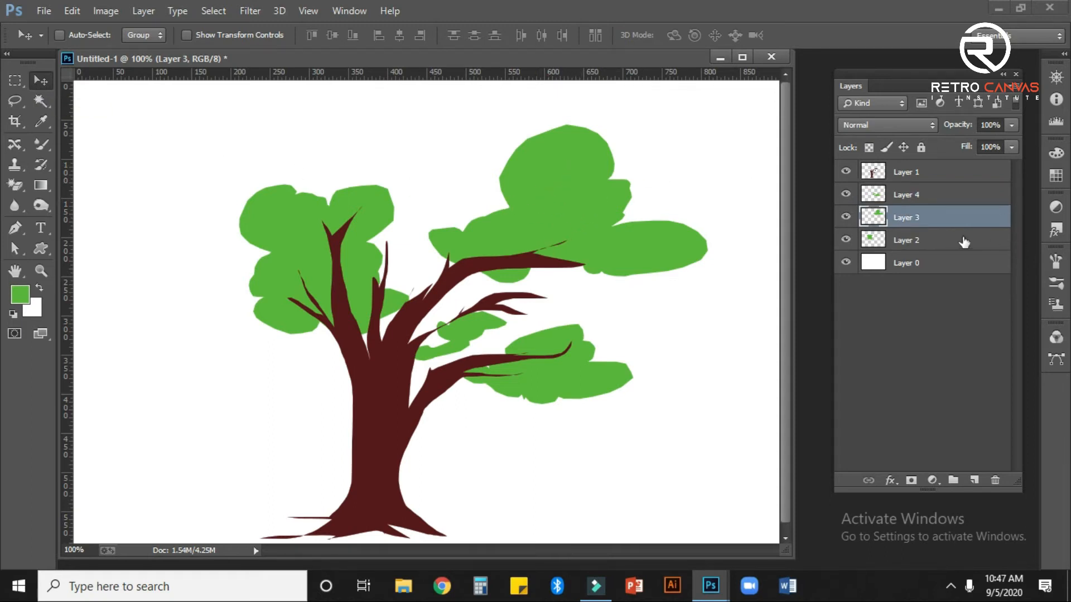
{"action": "left_click", "coordinate": [553, 376], "text": "ctrl"}
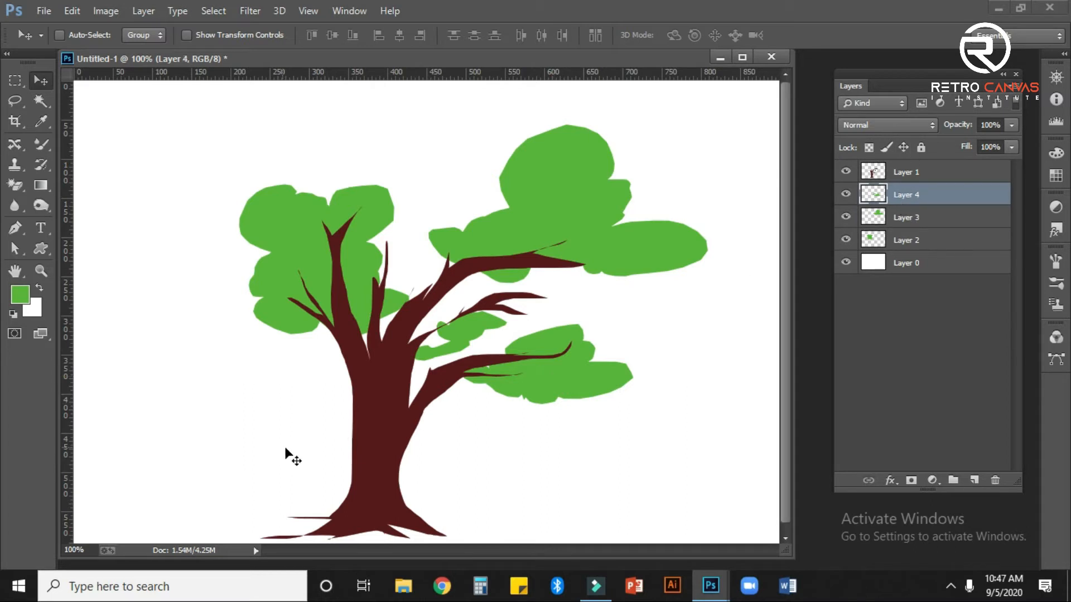
{"action": "left_click", "coordinate": [358, 417], "text": "ctrl"}
{"action": "left_click", "coordinate": [286, 236], "text": "ctrl"}
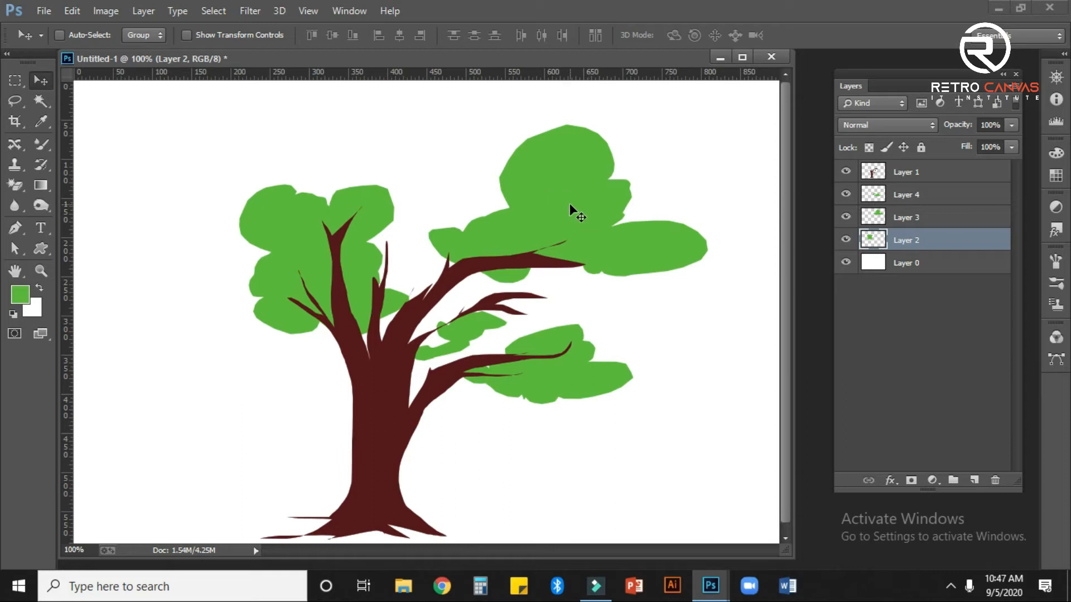
Load the upper right foliage of Layer 3 as a selection, fill it with a darker green and deselect
{"action": "left_click", "coordinate": [561, 192], "text": "ctrl"}
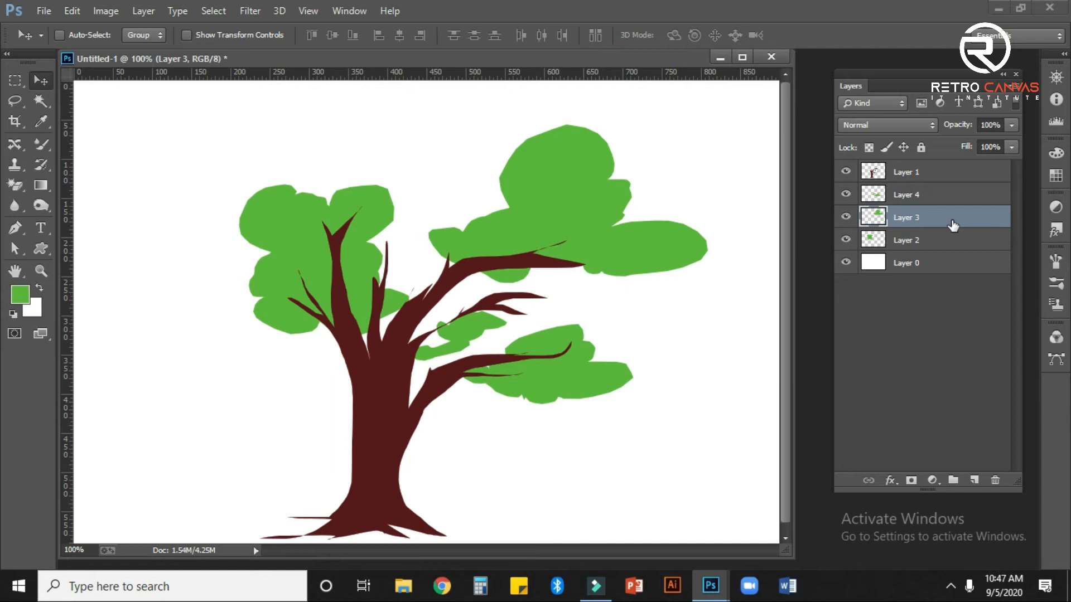
{"action": "left_click", "coordinate": [874, 219], "text": "ctrl"}
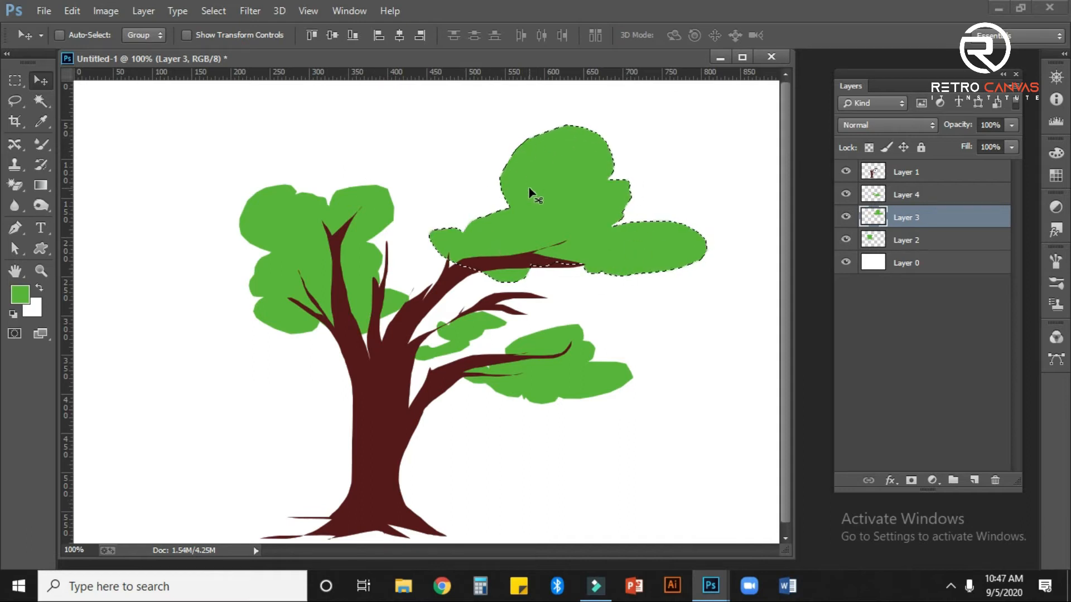
{"action": "key", "text": "i"}
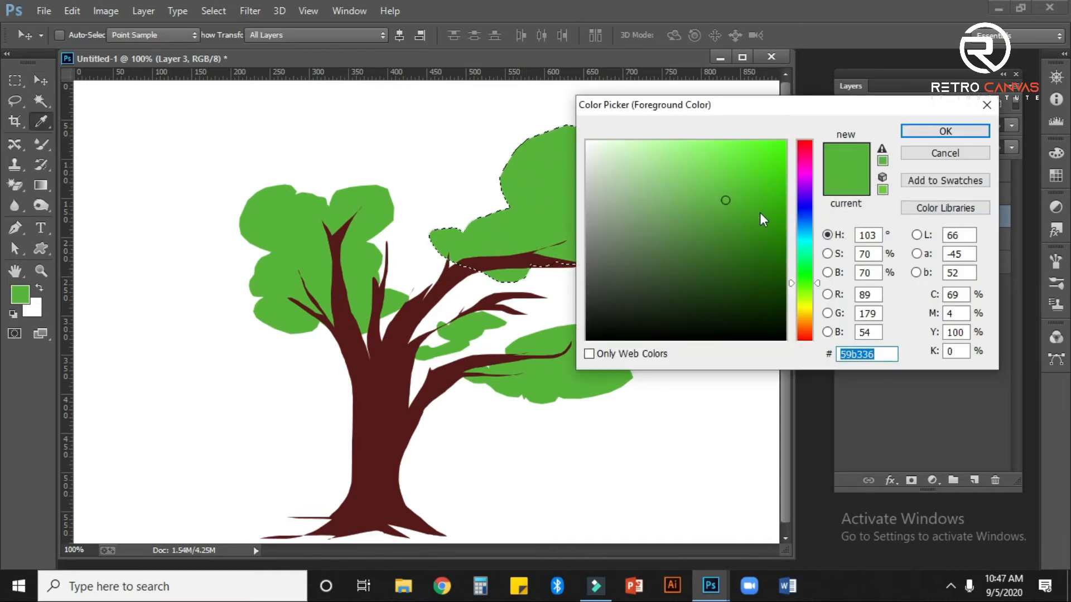
{"action": "left_click", "coordinate": [738, 227]}
{"action": "left_click", "coordinate": [941, 137]}
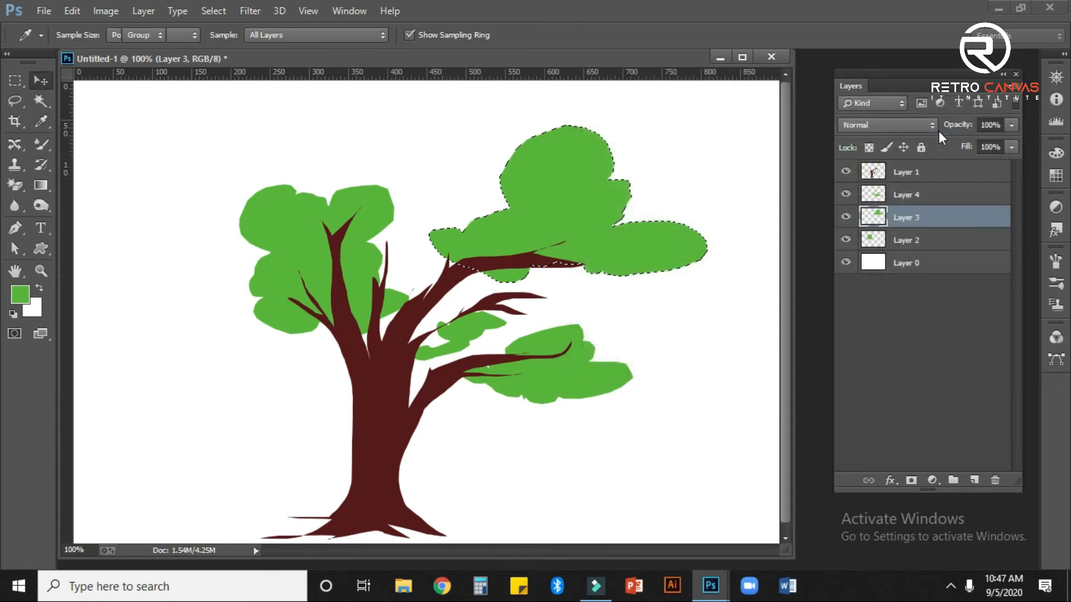
{"action": "key", "text": "v"}
{"action": "key", "text": "alt+BackSpace"}
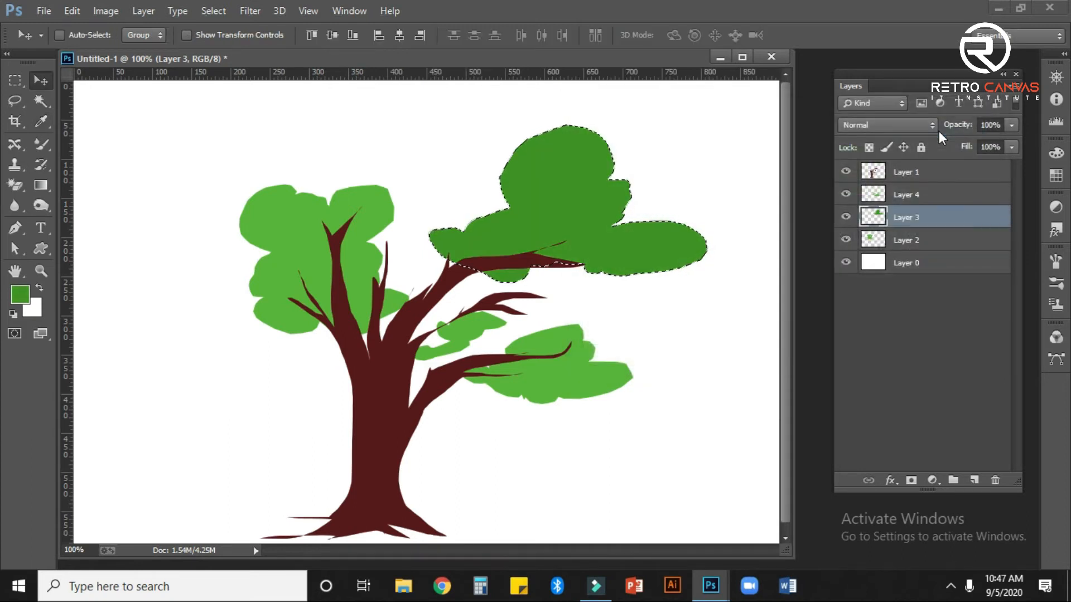
{"action": "key", "text": "ctrl+d"}
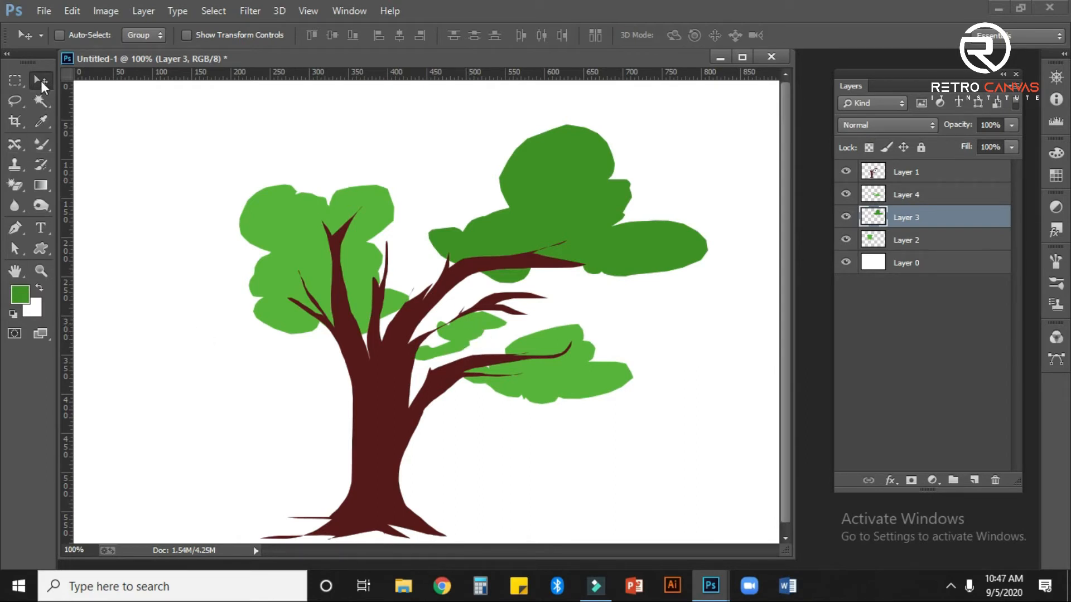
Load the lower right foliage of Layer 4 as a selection, fill it with the same darker green and deselect
{"action": "key", "text": "alt+bracketright"}
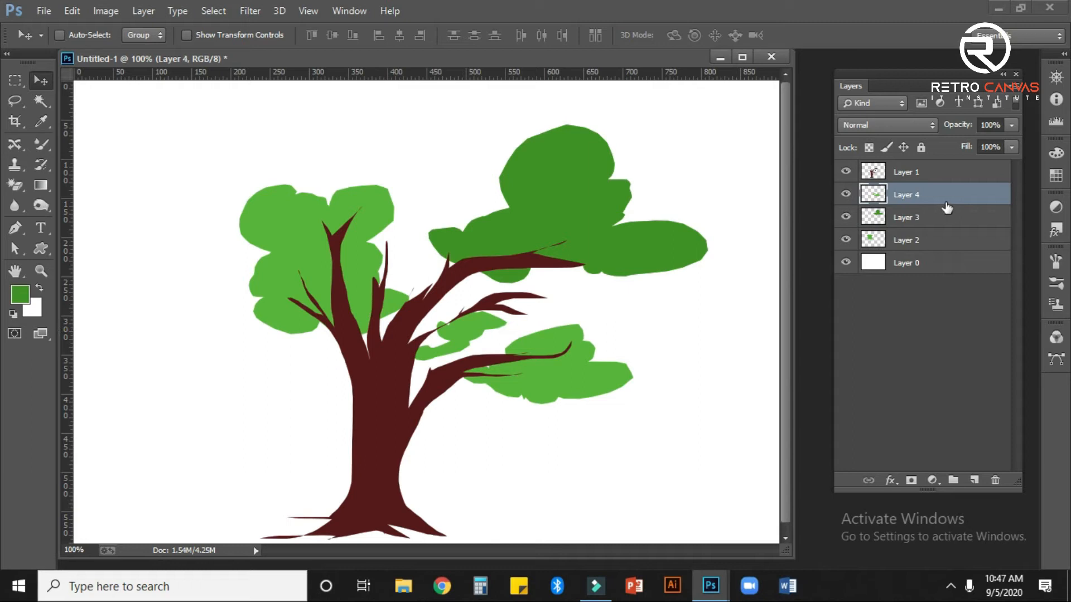
{"action": "left_click_drag", "start_coordinate": [918, 201], "coordinate": [880, 198]}
{"action": "left_click", "coordinate": [880, 199], "text": "ctrl"}
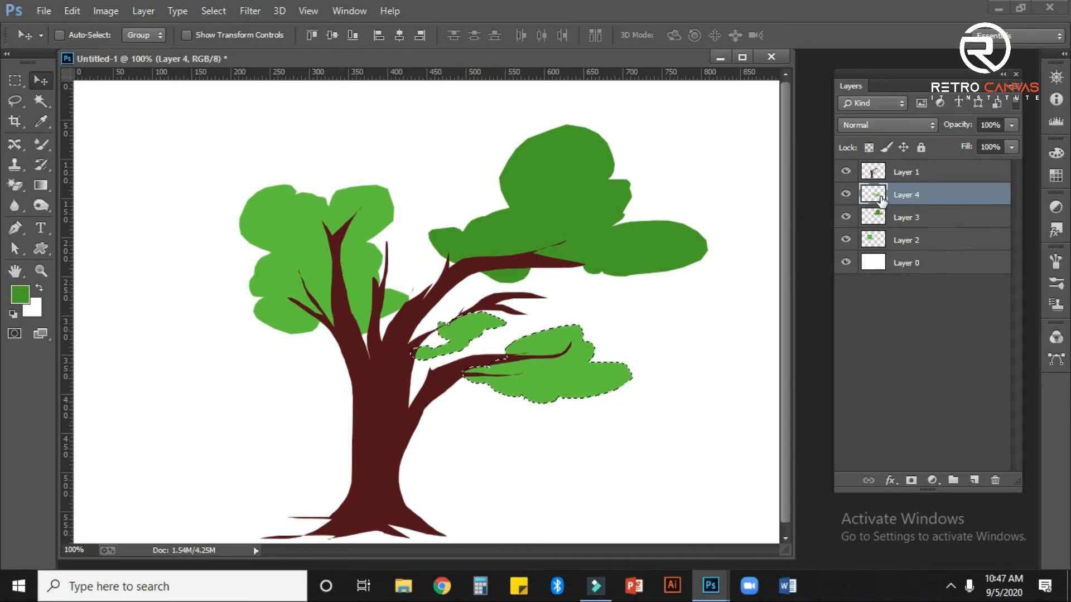
{"action": "key", "text": "alt+BackSpace"}
{"action": "key", "text": "ctrl+d"}
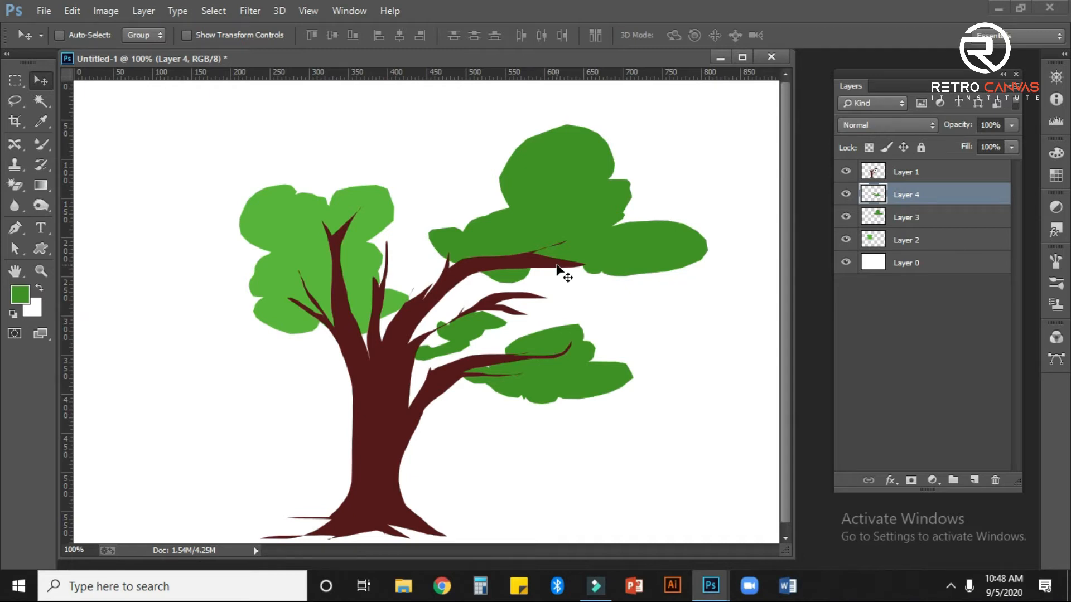
Shift the lower right foliage slightly up over its branches, and nudge the upper right foliage slightly down and right
{"action": "left_click_drag", "start_coordinate": [564, 353], "coordinate": [613, 377]}
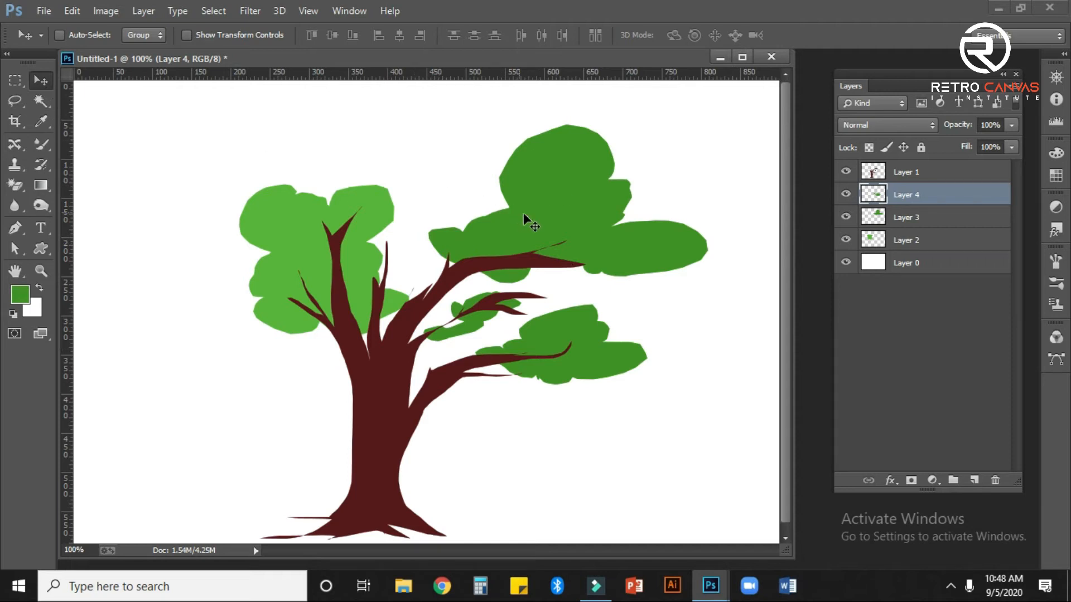
{"action": "left_click_drag", "start_coordinate": [548, 214], "coordinate": [551, 215]}
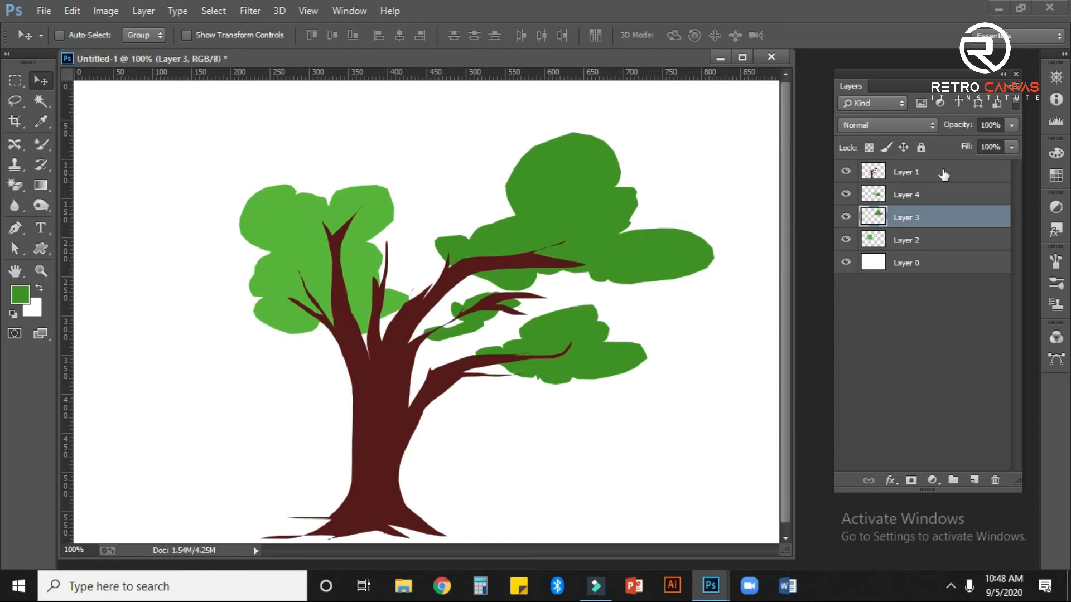
{"action": "left_click", "coordinate": [940, 264], "text": "shift"}
{"action": "left_click", "coordinate": [933, 202], "text": "shift"}
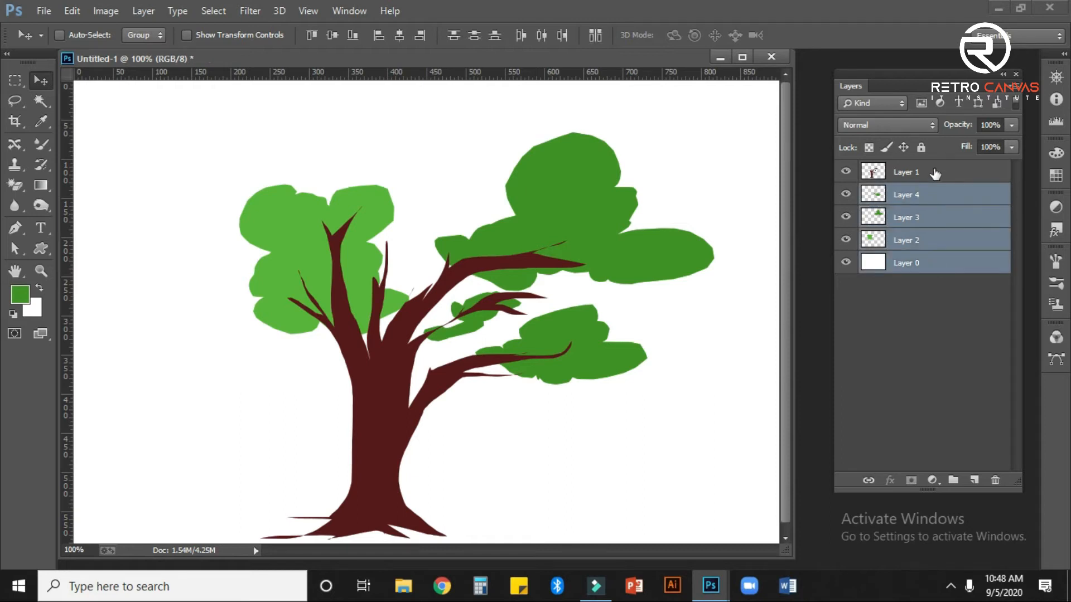
{"action": "left_click", "coordinate": [934, 174], "text": "shift"}
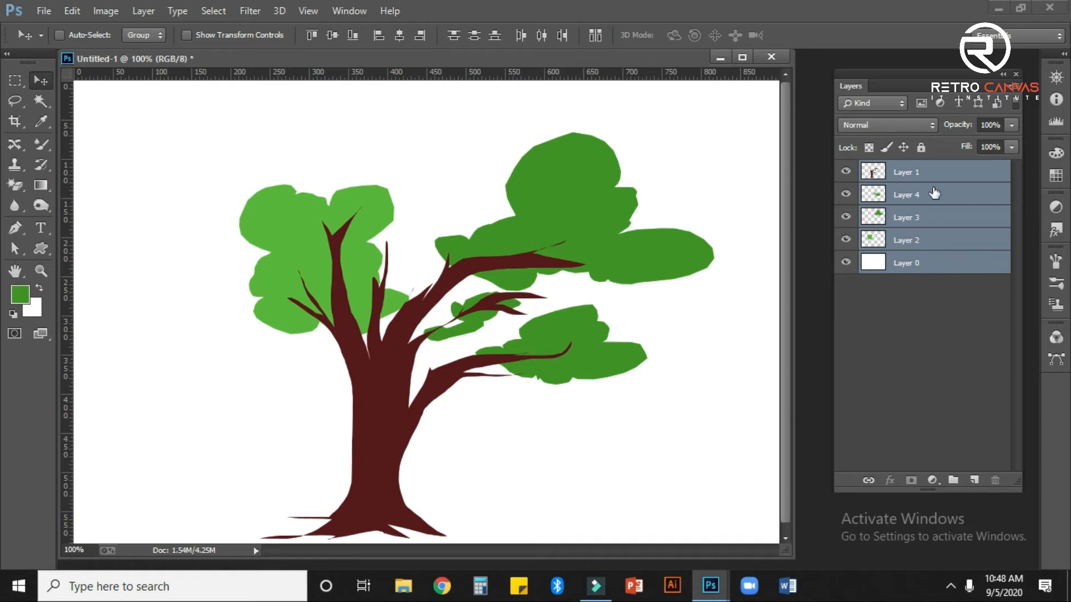
{"action": "left_click", "coordinate": [946, 267], "text": "ctrl"}
Select all the tree layers, leaving out Layer 0, and create a new layer group
{"action": "left_click", "coordinate": [946, 268]}
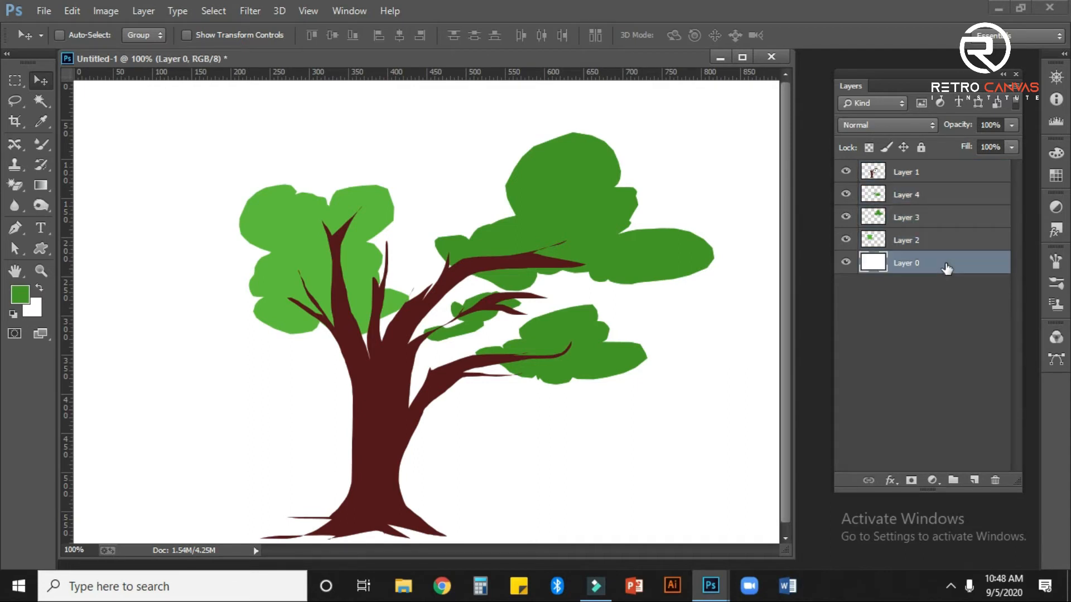
{"action": "left_click", "coordinate": [942, 241], "text": "shift"}
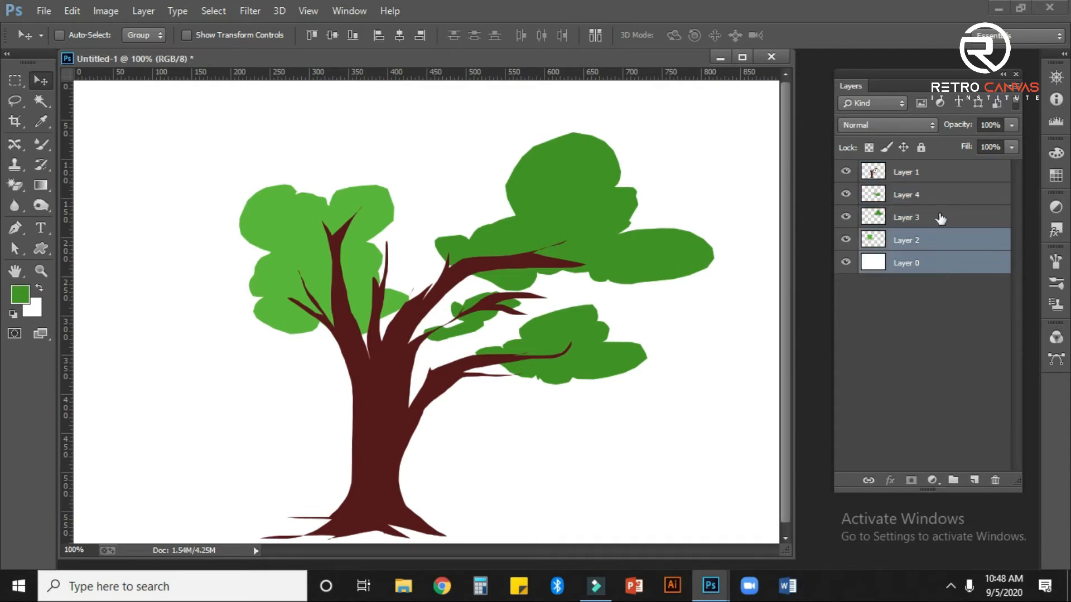
{"action": "left_click", "coordinate": [939, 218], "text": "shift"}
{"action": "left_click", "coordinate": [938, 192], "text": "shift"}
{"action": "left_click", "coordinate": [937, 177], "text": "shift"}
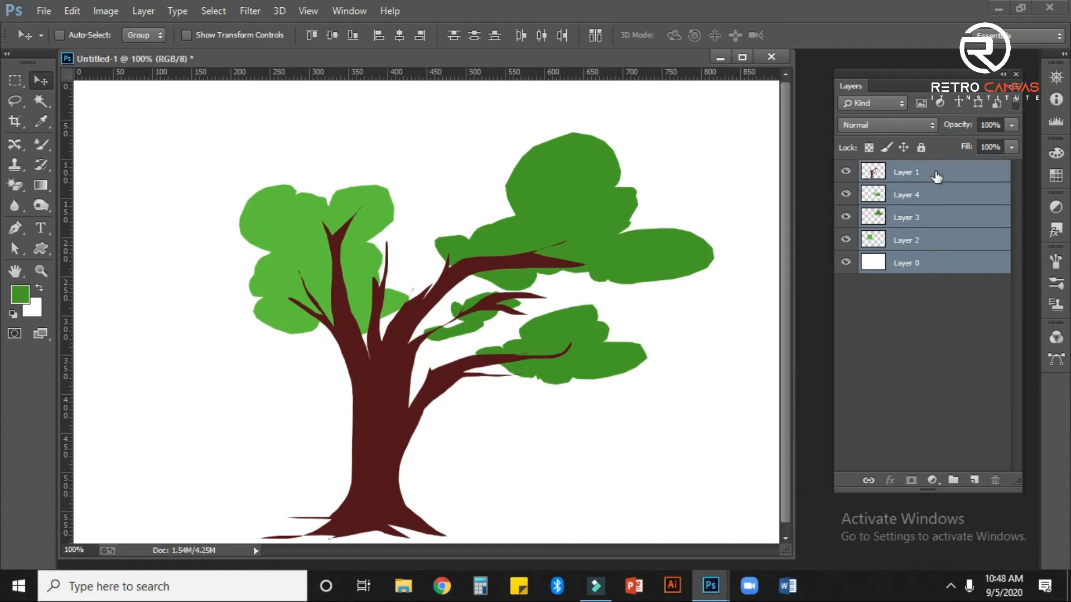
{"action": "left_click", "coordinate": [928, 264], "text": "ctrl"}
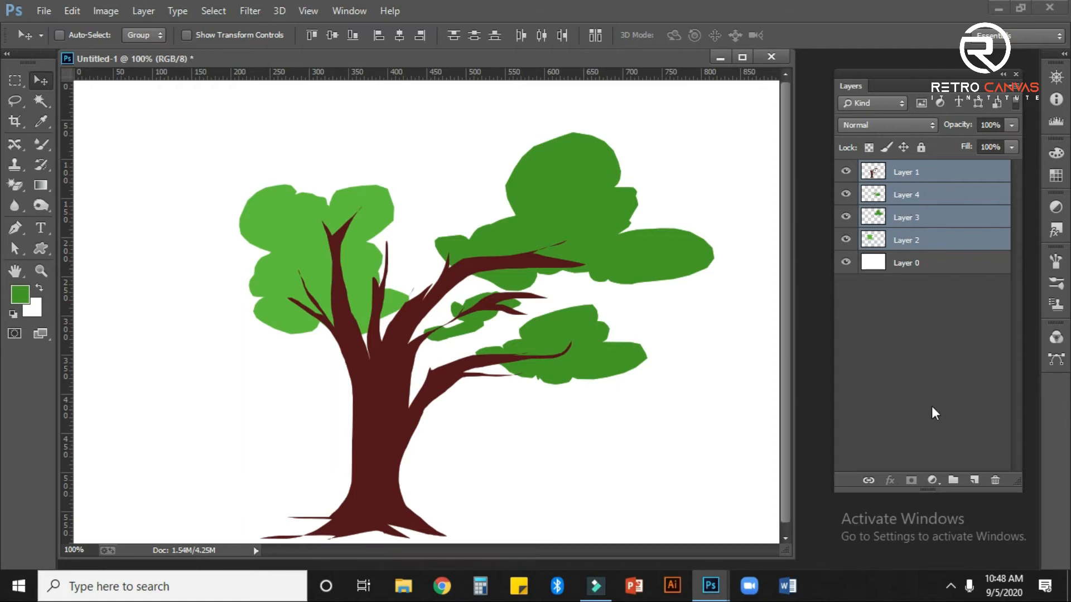
{"action": "left_click", "coordinate": [958, 483]}
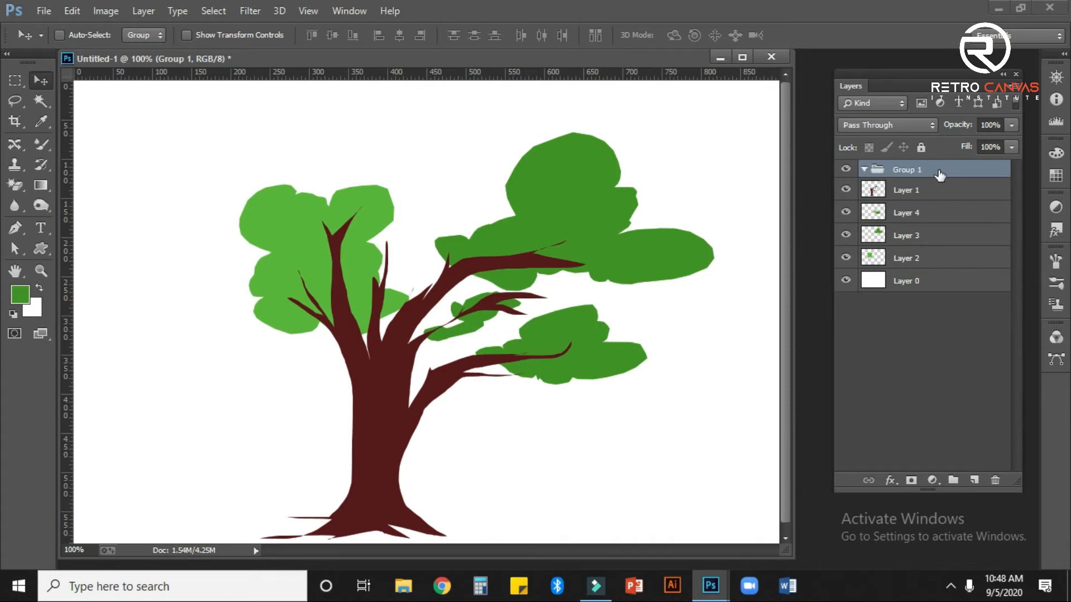
Move Layers 1, 4, 3 and 2 into the new group, placing Layer 3 above the trunk layer
{"action": "left_click", "coordinate": [927, 193]}
{"action": "left_click_drag", "start_coordinate": [927, 193], "coordinate": [925, 174]}
{"action": "left_click", "coordinate": [926, 213]}
{"action": "left_click_drag", "start_coordinate": [939, 238], "coordinate": [937, 187]}
{"action": "left_click_drag", "start_coordinate": [927, 259], "coordinate": [925, 177]}
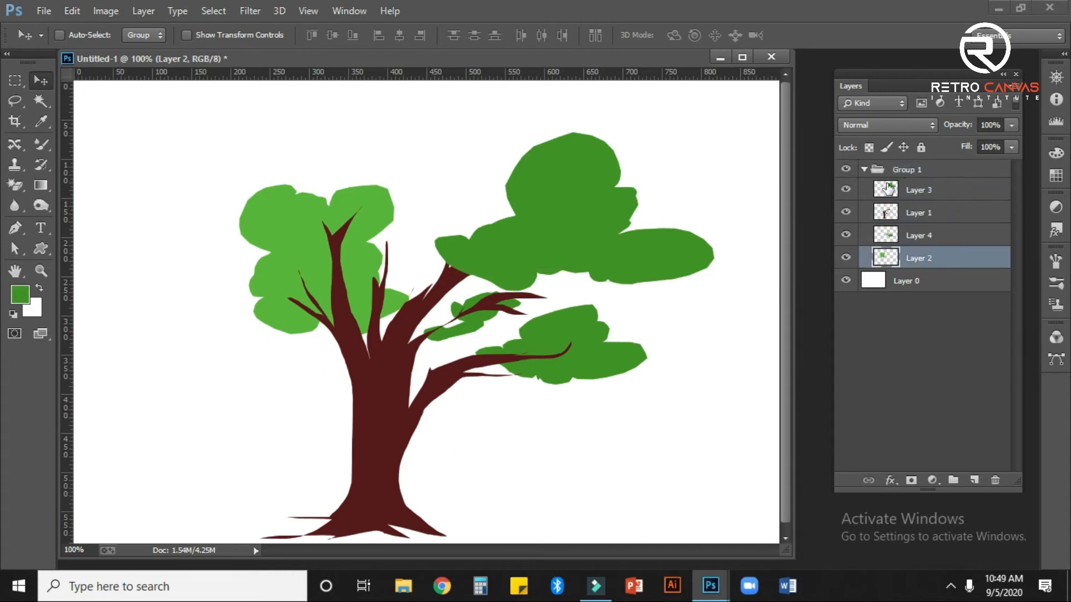
Collapse the group, rename it Tree, and switch its visibility off and back on
{"action": "left_click", "coordinate": [865, 169]}
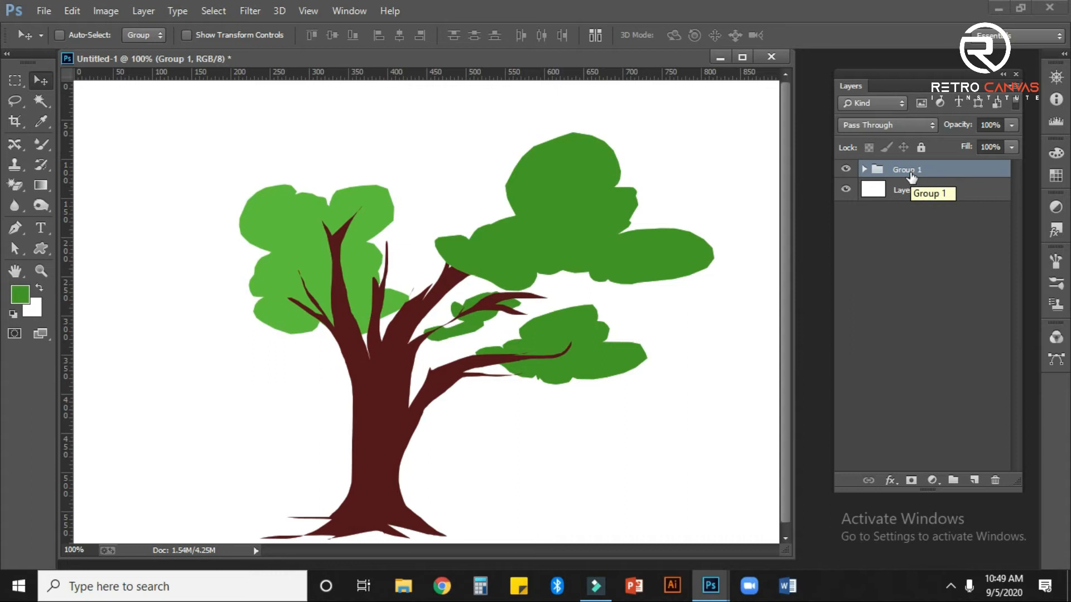
{"action": "double_click", "coordinate": [911, 174]}
{"action": "type", "text": "Trees"}
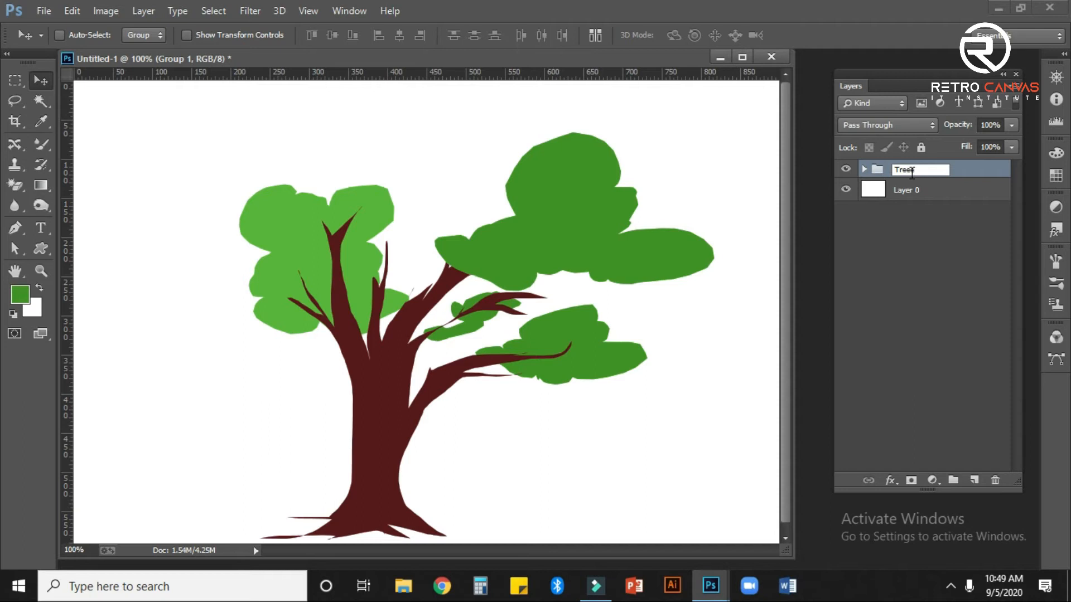
{"action": "key", "text": "BackSpace"}
{"action": "key", "text": "Return"}
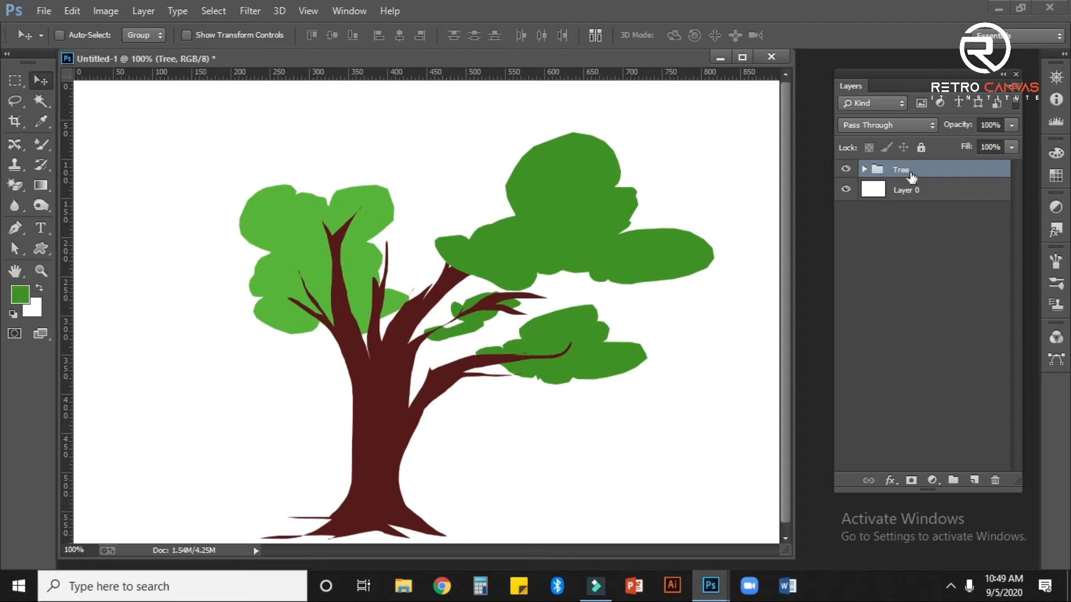
{"action": "left_click", "coordinate": [846, 171]}
{"action": "left_click", "coordinate": [846, 170]}
Scale the Tree group down to about 61% around its centre and move it to the left part of the canvas
{"action": "key", "text": "ctrl+t"}
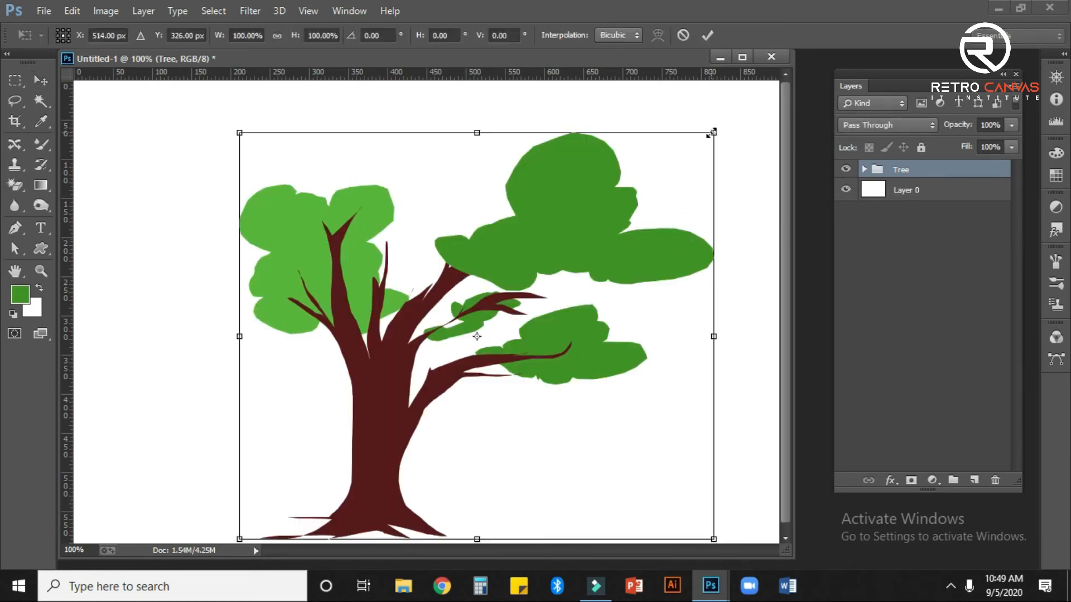
{"action": "left_click_drag", "start_coordinate": [709, 137], "coordinate": [617, 215]}
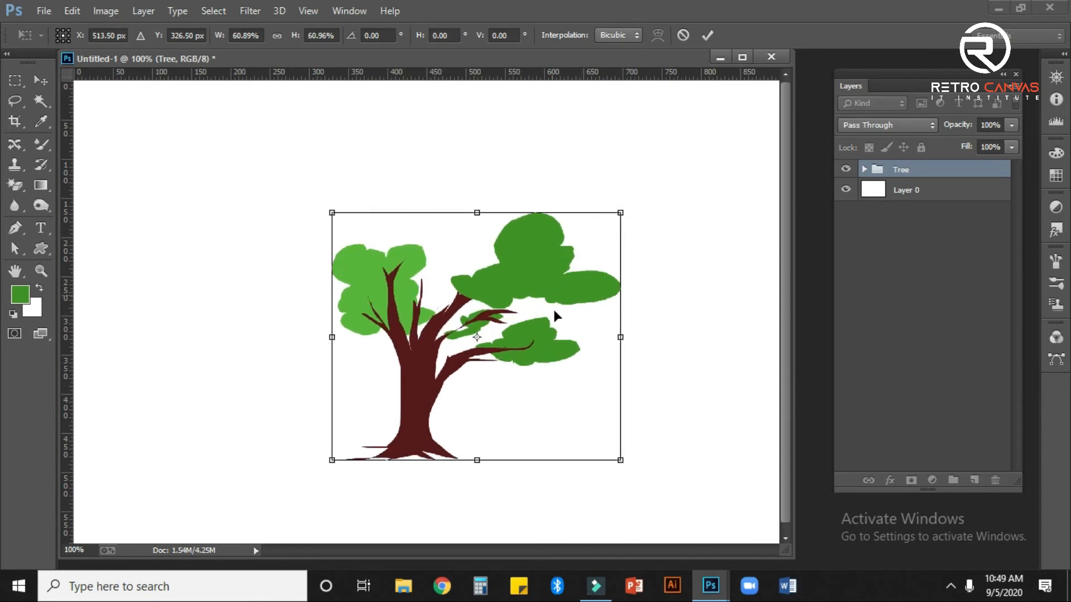
{"action": "left_click_drag", "start_coordinate": [520, 322], "coordinate": [374, 299]}
{"action": "key", "text": "Return"}
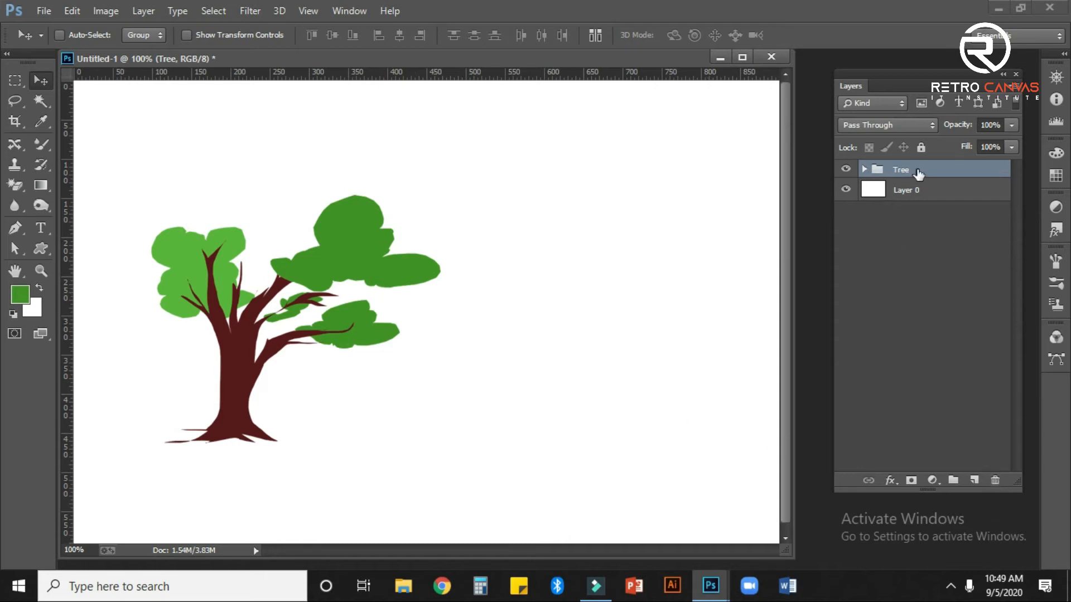
Delete the Tree group together with all its layers
{"action": "left_click_drag", "start_coordinate": [918, 174], "coordinate": [997, 483]}
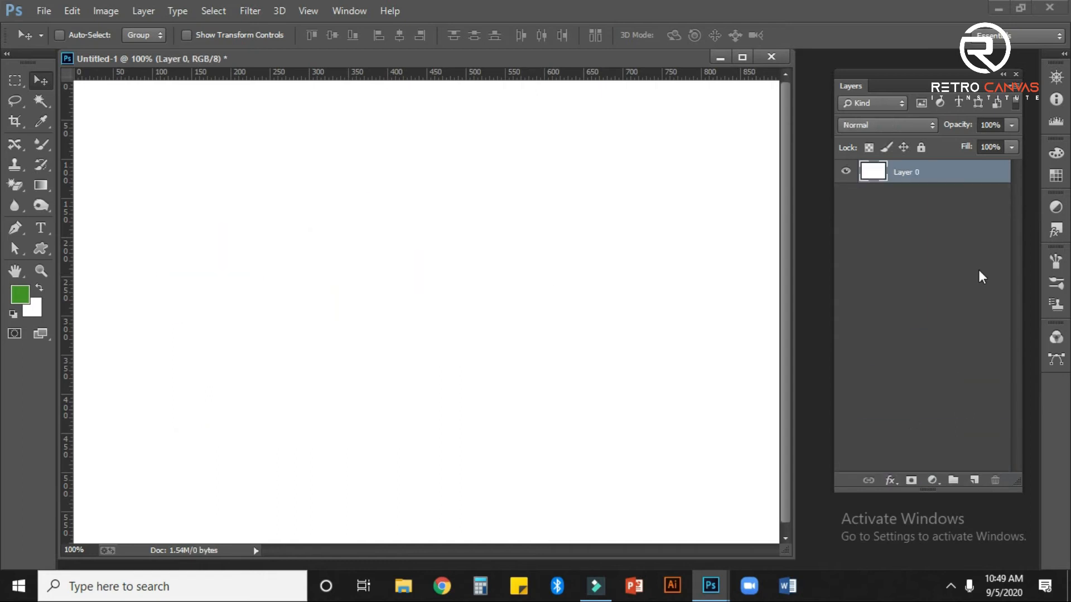
Undo the deletion of the Tree group and view the available fill and adjustment layer types
{"action": "key", "text": "ctrl+z"}
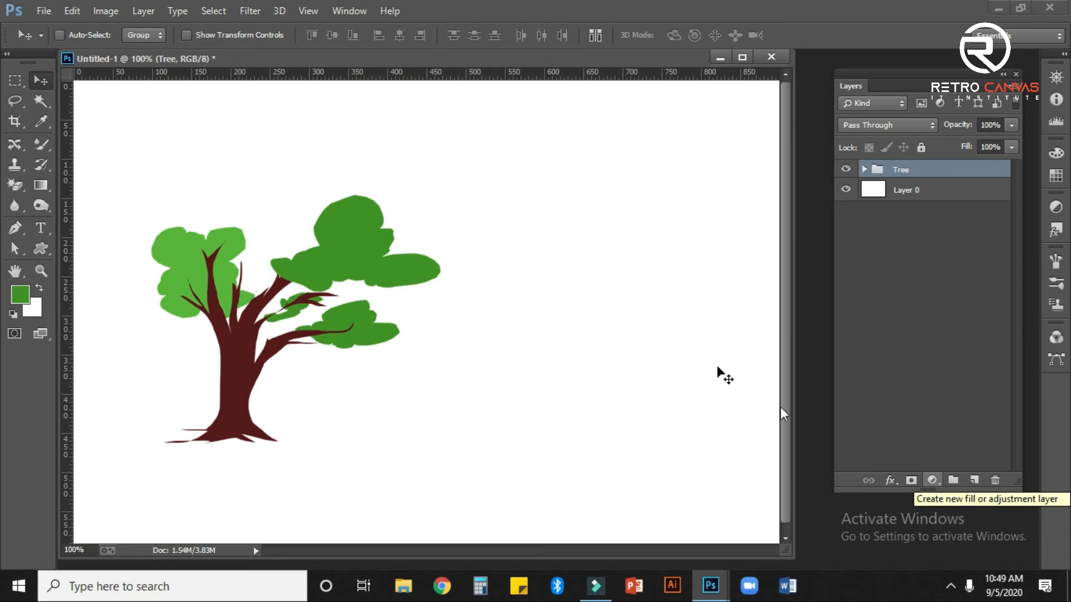
{"action": "left_click", "coordinate": [932, 480]}
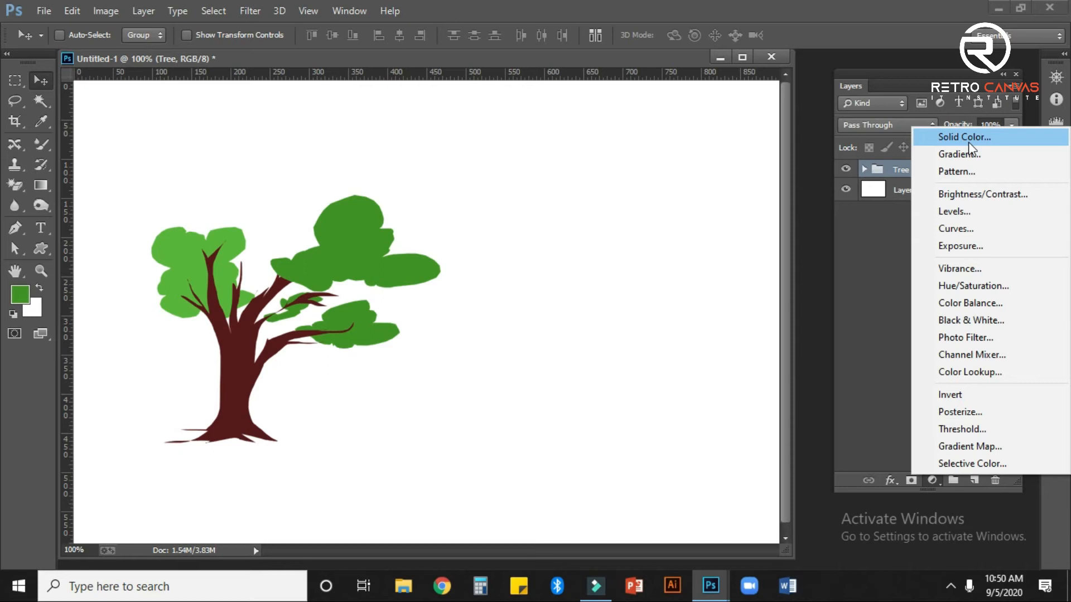
{"action": "left_click", "coordinate": [874, 263]}
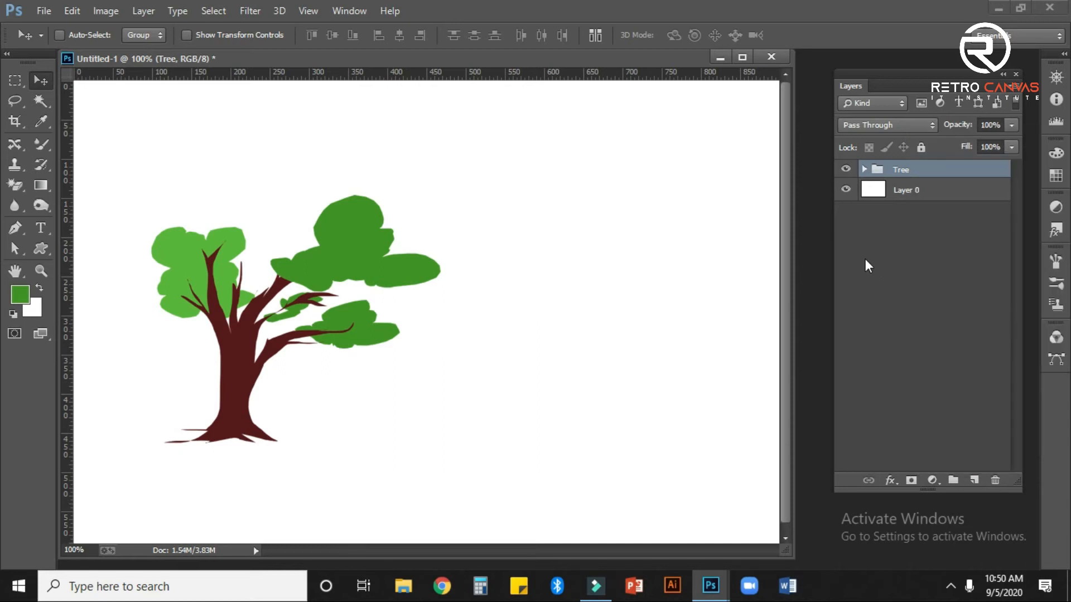
Add a layer mask to the Tree group and switch the group's visibility off and back on
{"action": "left_click", "coordinate": [911, 480]}
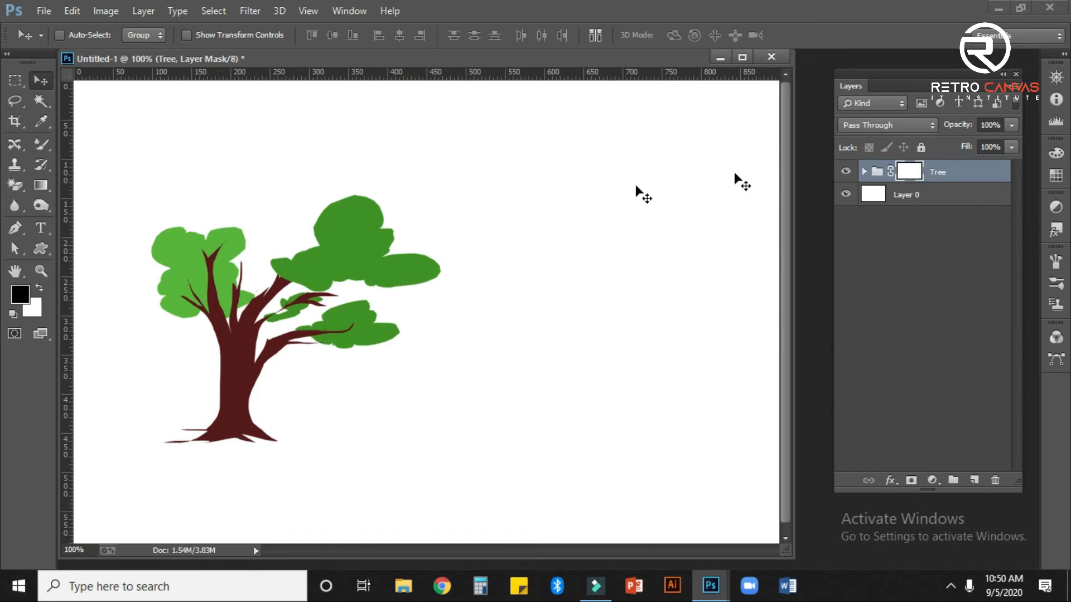
{"action": "left_click", "coordinate": [845, 172]}
{"action": "left_click", "coordinate": [845, 172]}
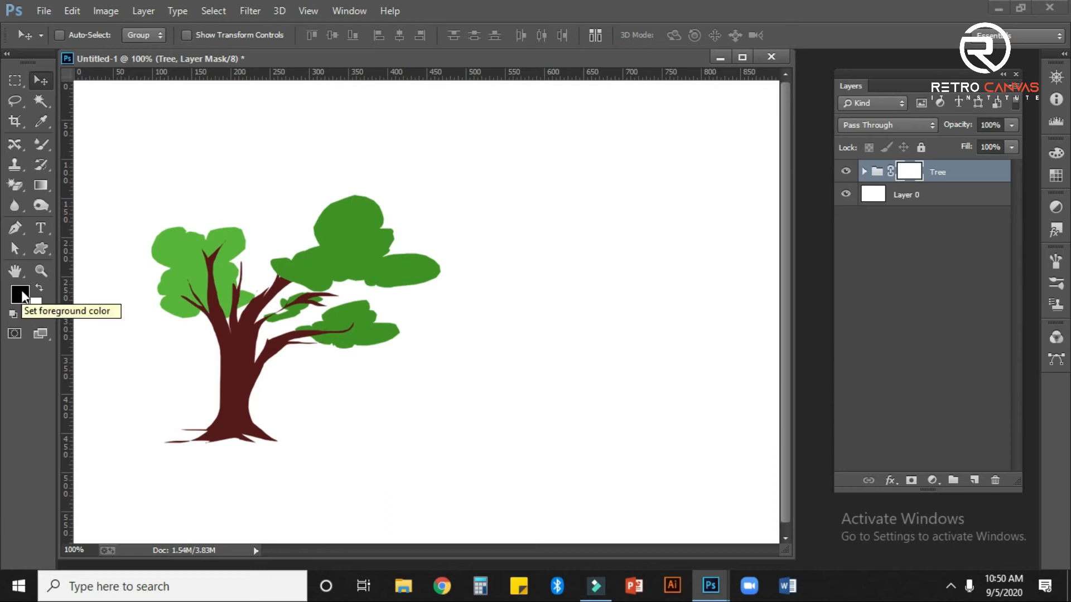
Fill the Tree group's layer mask with black and invert the mask back to white
{"action": "key", "text": "alt"}
{"action": "key", "text": "alt+BackSpace"}
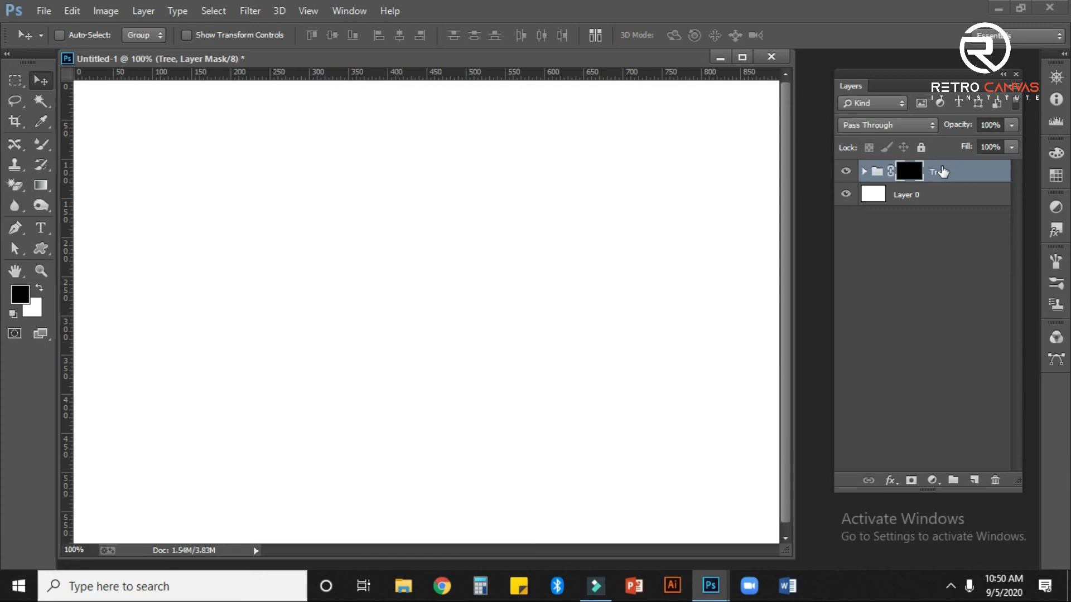
{"action": "key", "text": "ctrl+i"}
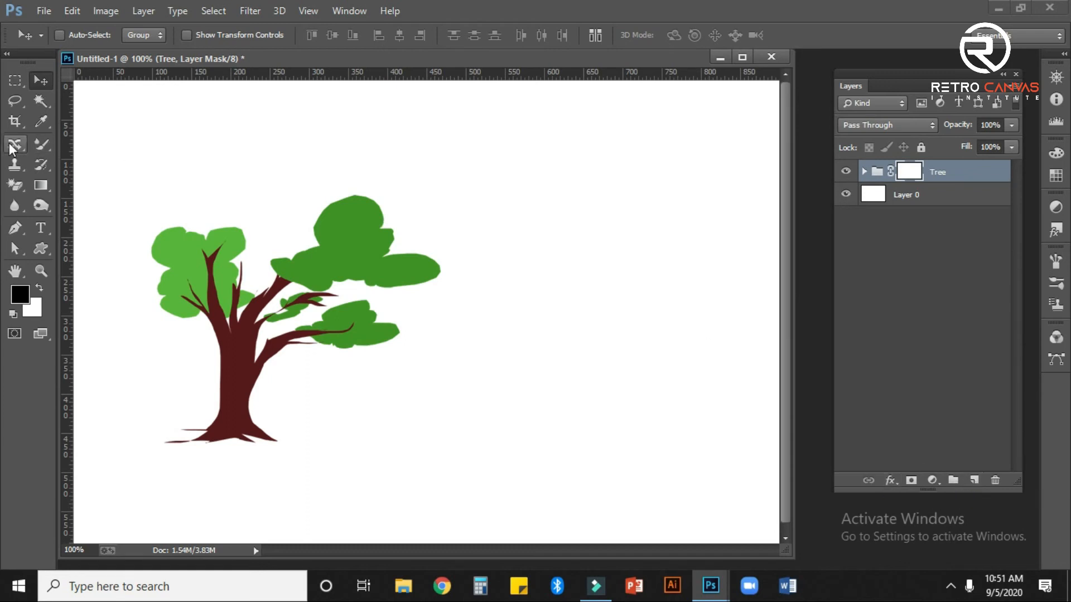
Add the text TREE in 10 pt American Captain on the blank canvas area beside the tree
{"action": "left_click", "coordinate": [41, 227]}
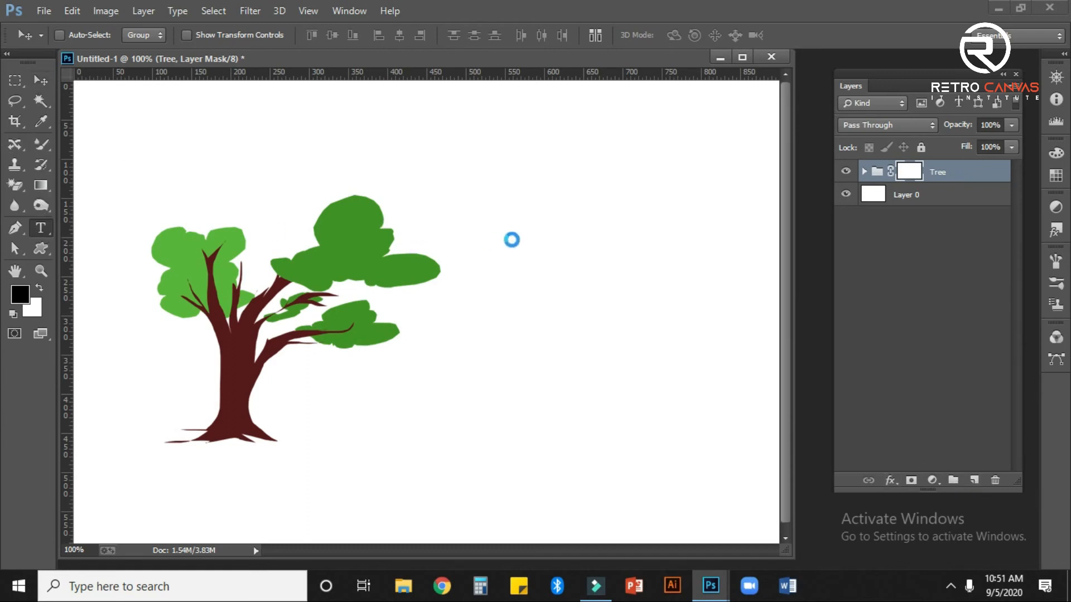
{"action": "left_click", "coordinate": [616, 351]}
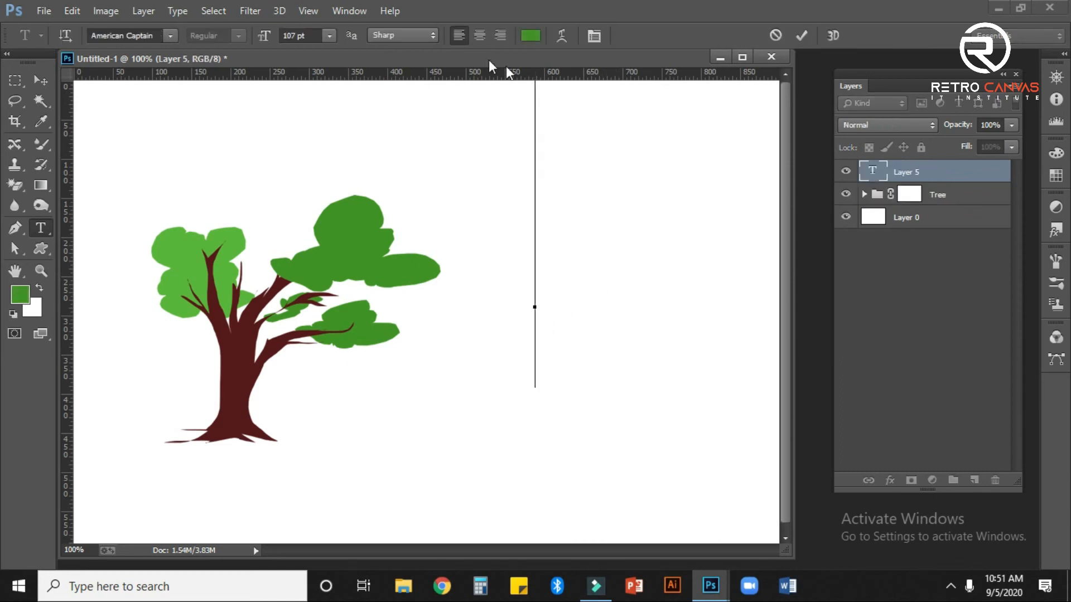
{"action": "left_click", "coordinate": [329, 36]}
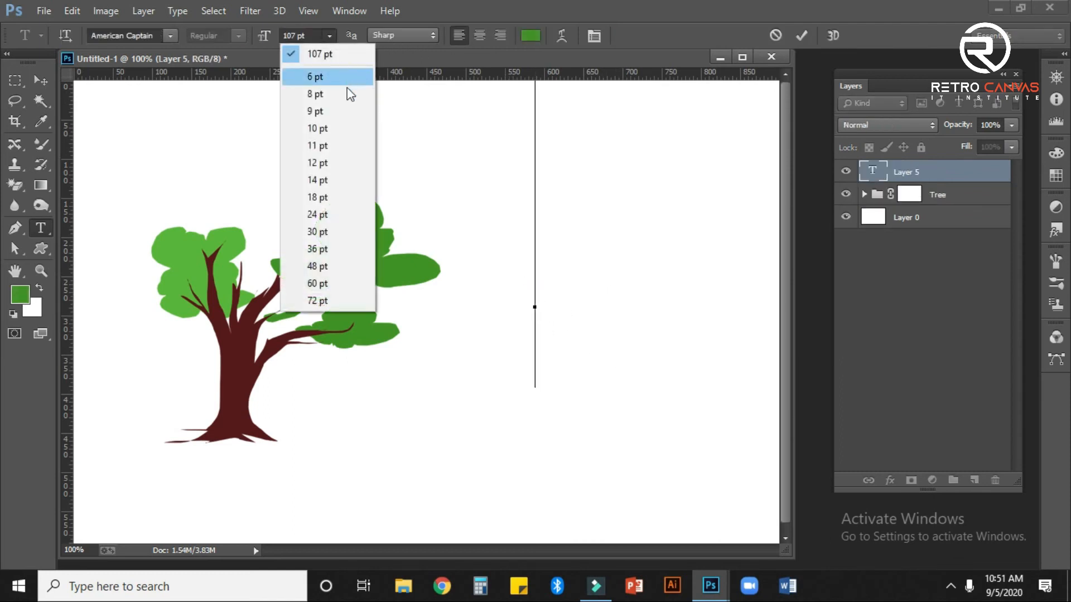
{"action": "left_click", "coordinate": [349, 135]}
{"action": "type", "text": "TREE"}
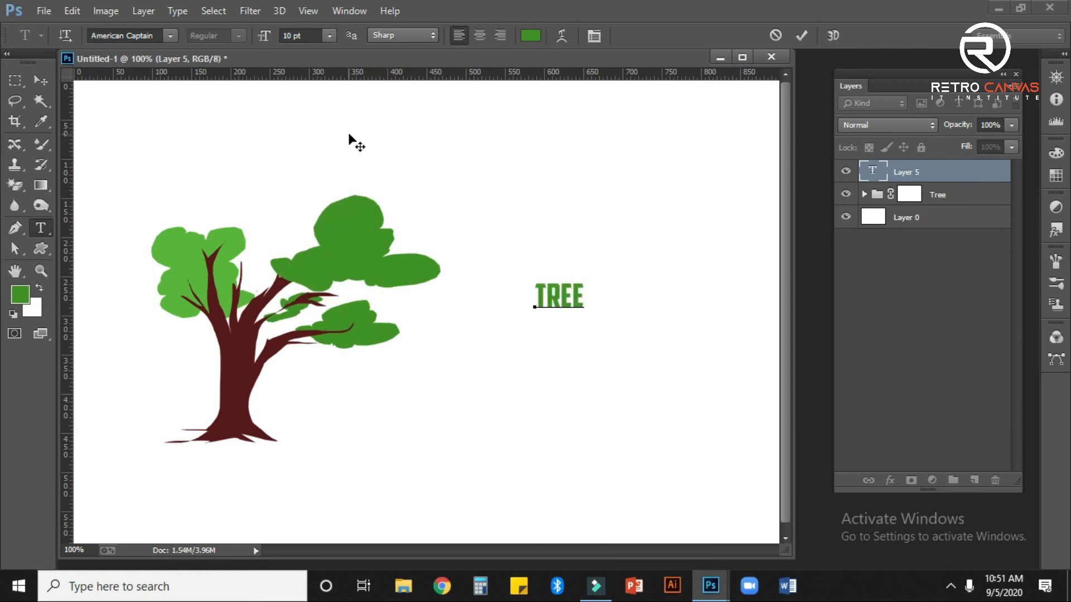
{"action": "left_click", "coordinate": [36, 76]}
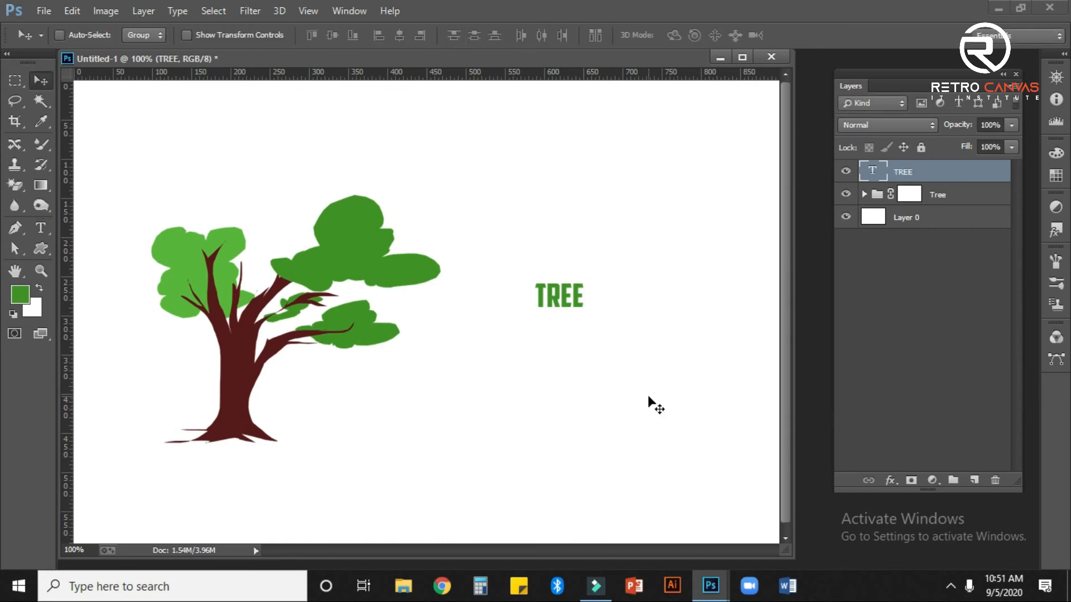
Enlarge the TREE text slightly with Free Transform and place it just right of the trunk's base
{"action": "key", "text": "ctrl+t"}
{"action": "left_click_drag", "start_coordinate": [585, 309], "coordinate": [371, 414]}
{"action": "left_click_drag", "start_coordinate": [381, 360], "coordinate": [322, 412]}
{"action": "key", "text": "Return"}
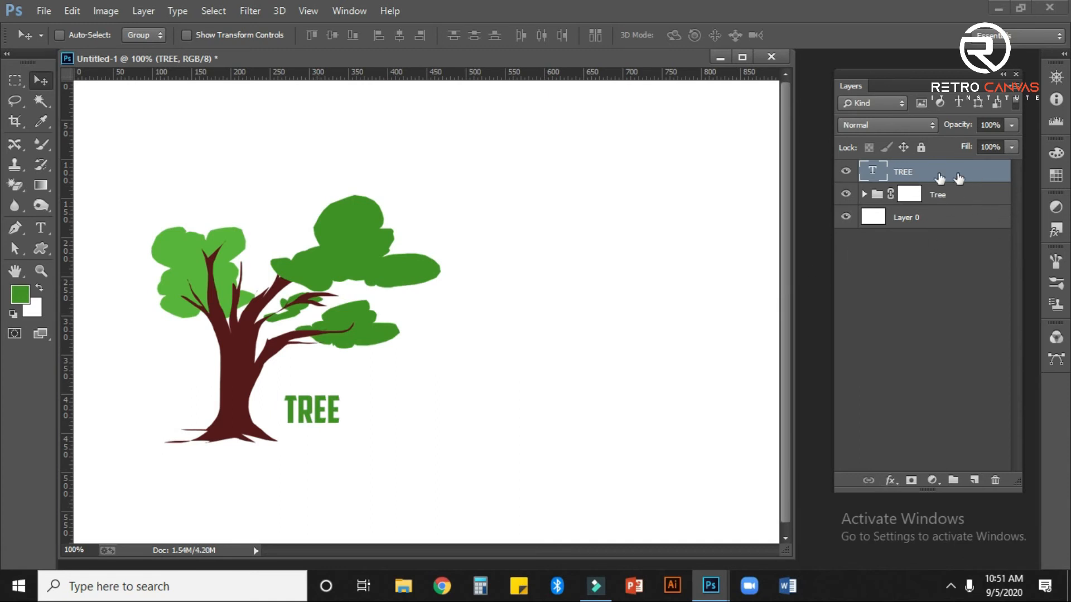
Examine the layer effects, blending options and blending modes available for the TREE text layer
{"action": "left_click", "coordinate": [887, 481]}
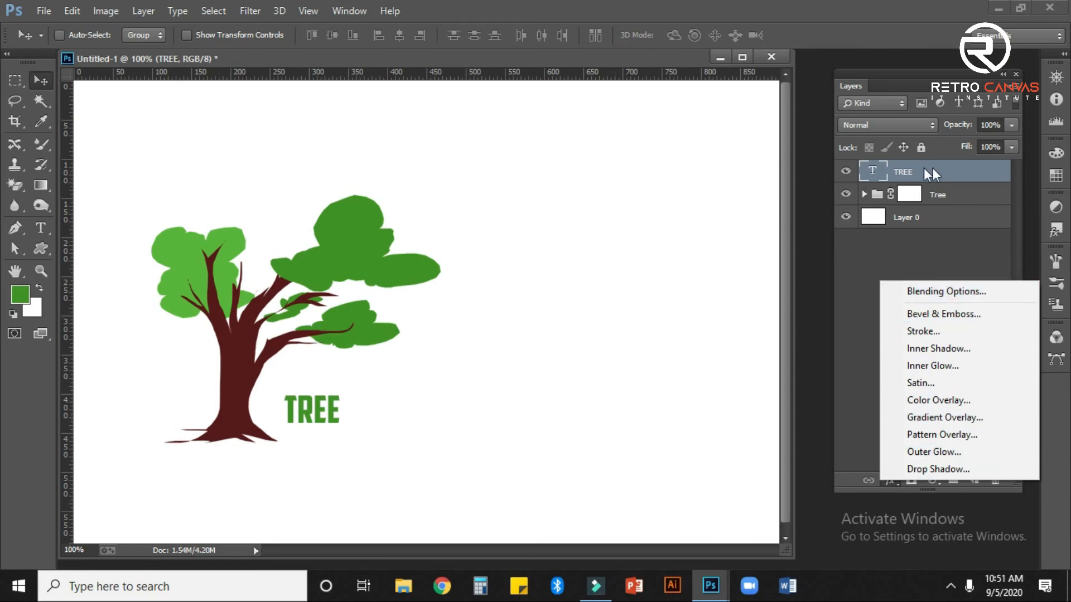
{"action": "left_click", "coordinate": [964, 173]}
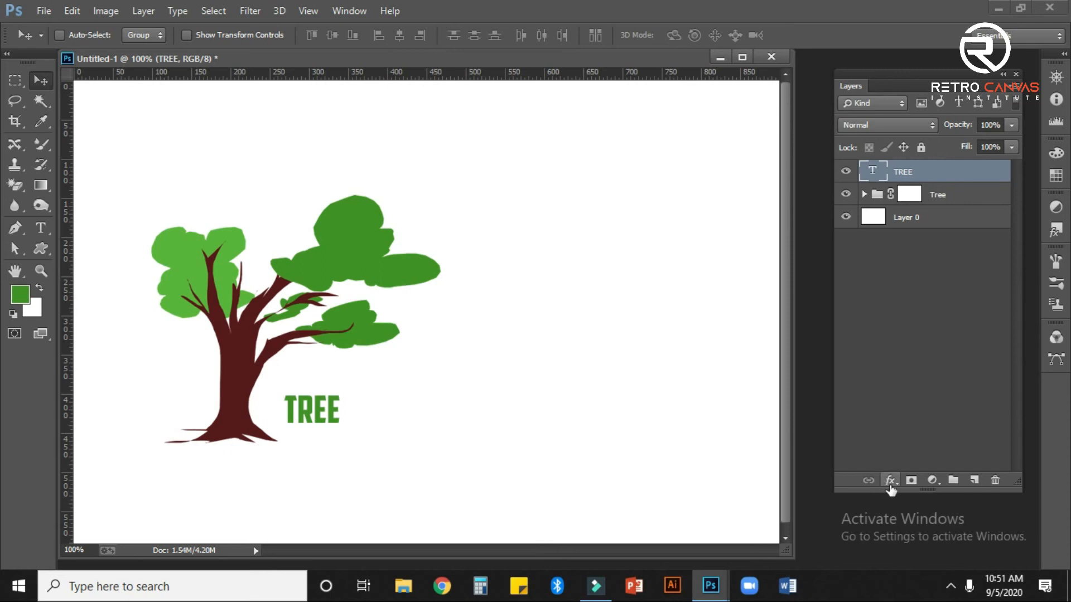
{"action": "double_click", "coordinate": [967, 176]}
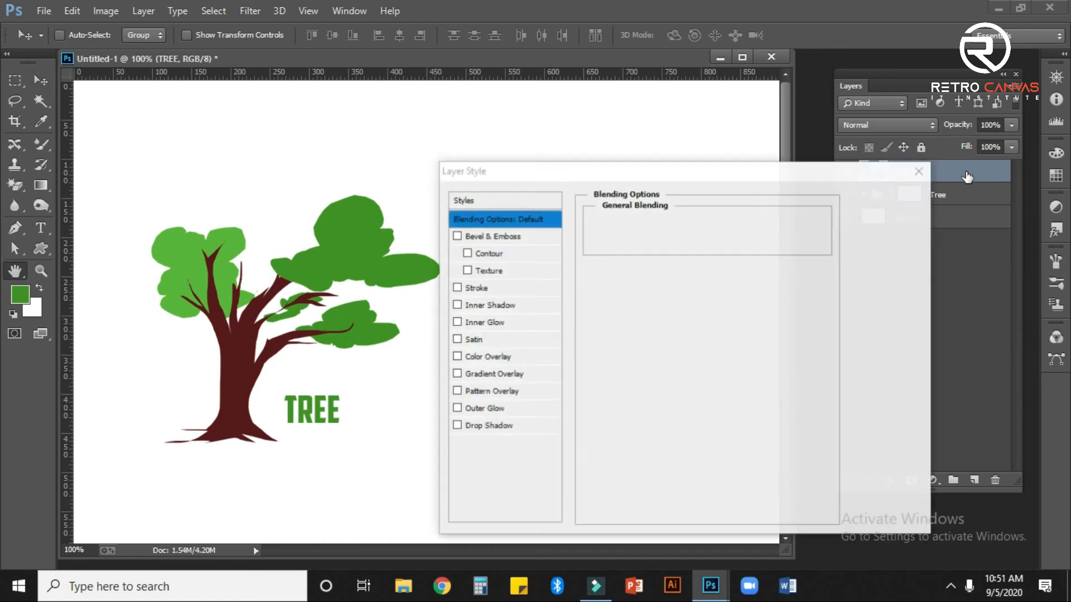
{"action": "left_click_drag", "start_coordinate": [578, 181], "coordinate": [413, 153]}
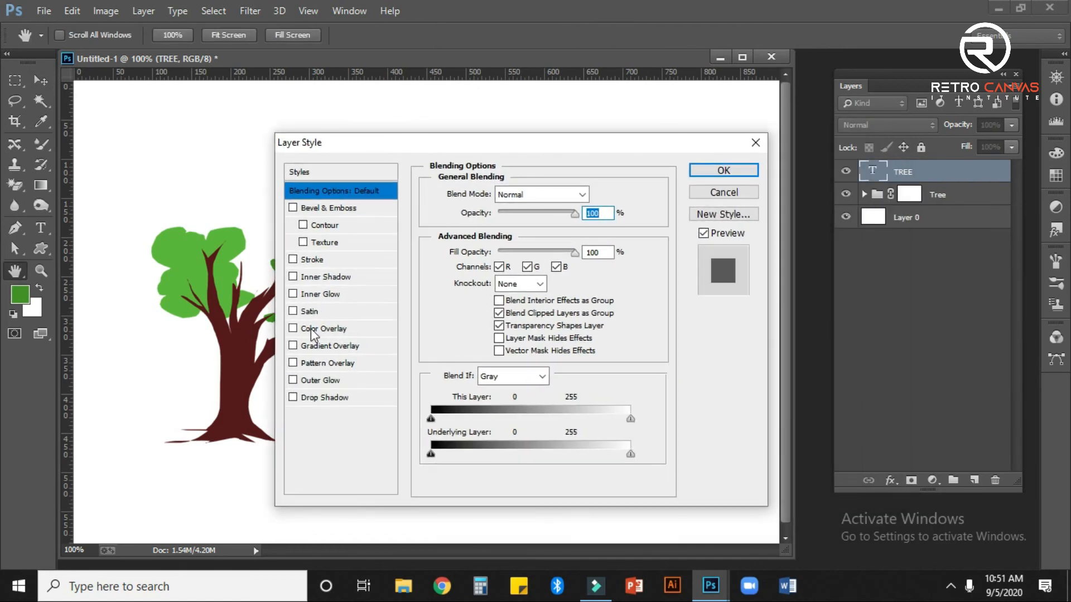
{"action": "left_click", "coordinate": [723, 170]}
{"action": "left_click", "coordinate": [889, 479]}
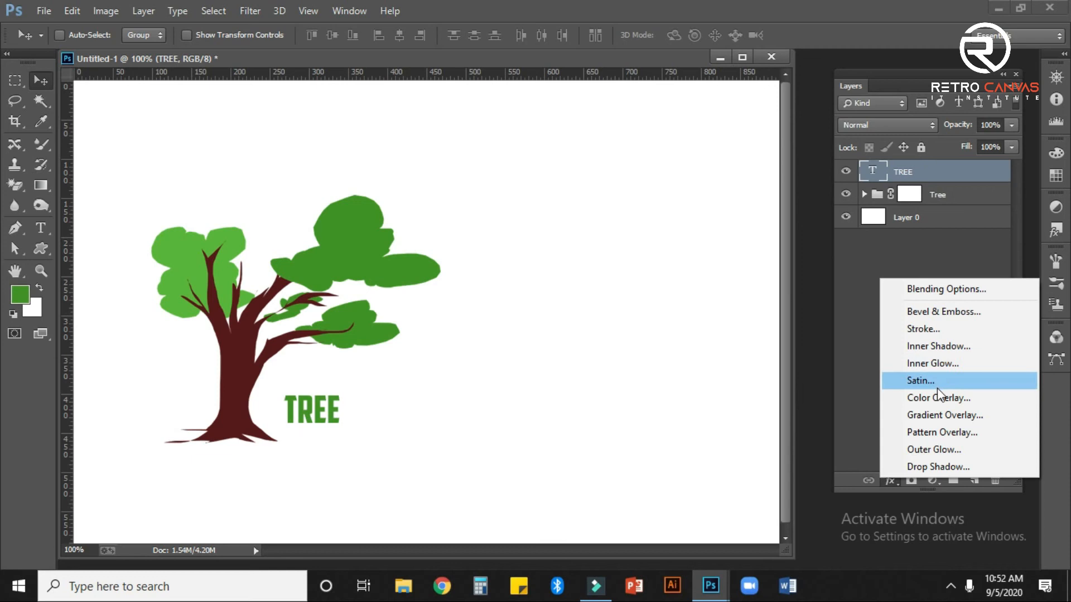
{"action": "left_click", "coordinate": [970, 174]}
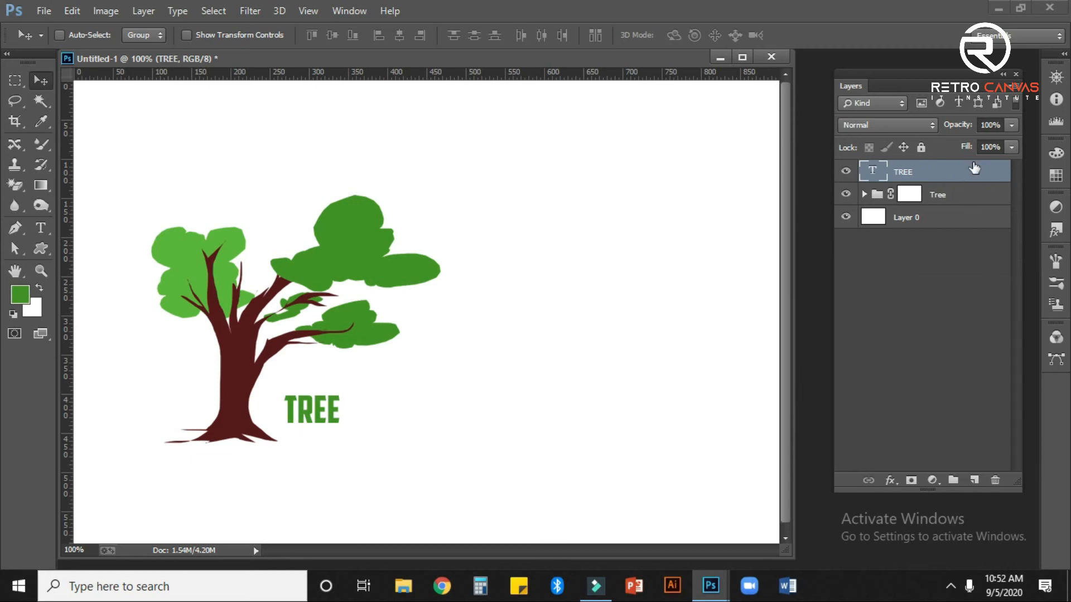
{"action": "double_click", "coordinate": [974, 167]}
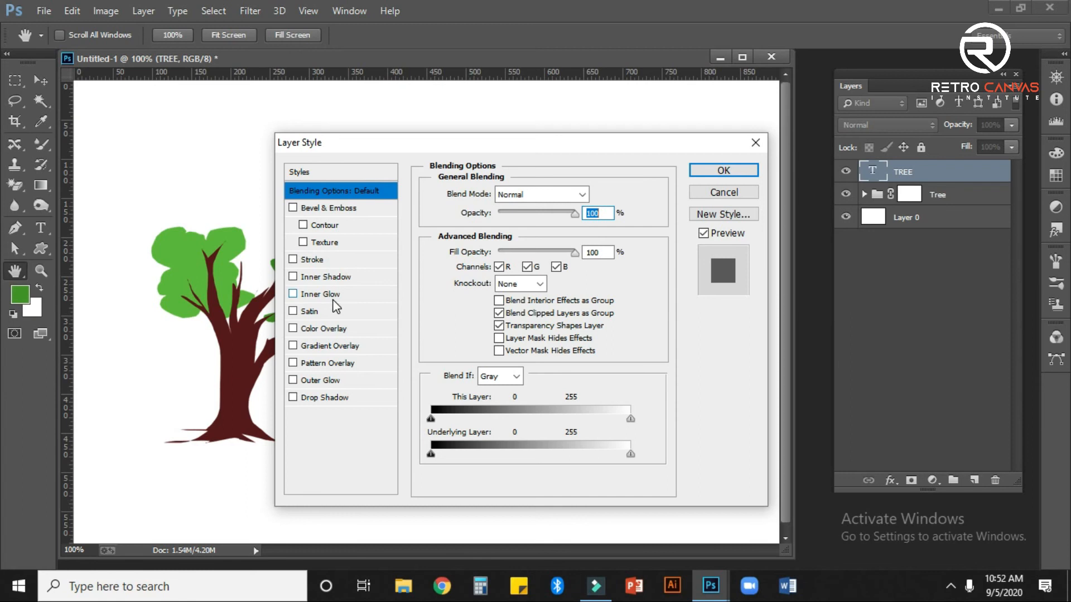
{"action": "left_click", "coordinate": [692, 174]}
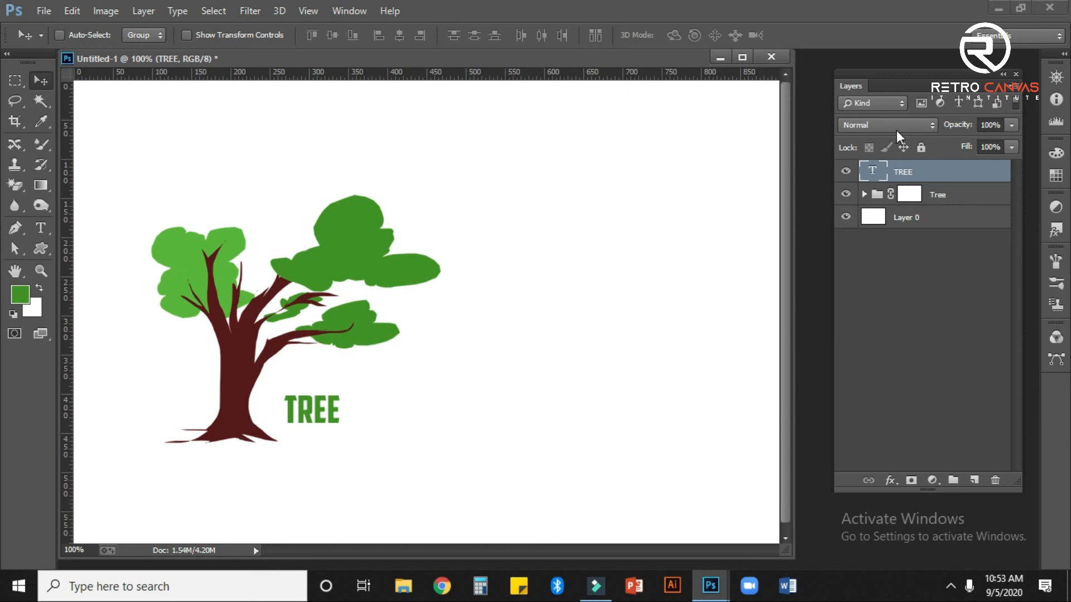
{"action": "left_click", "coordinate": [896, 131]}
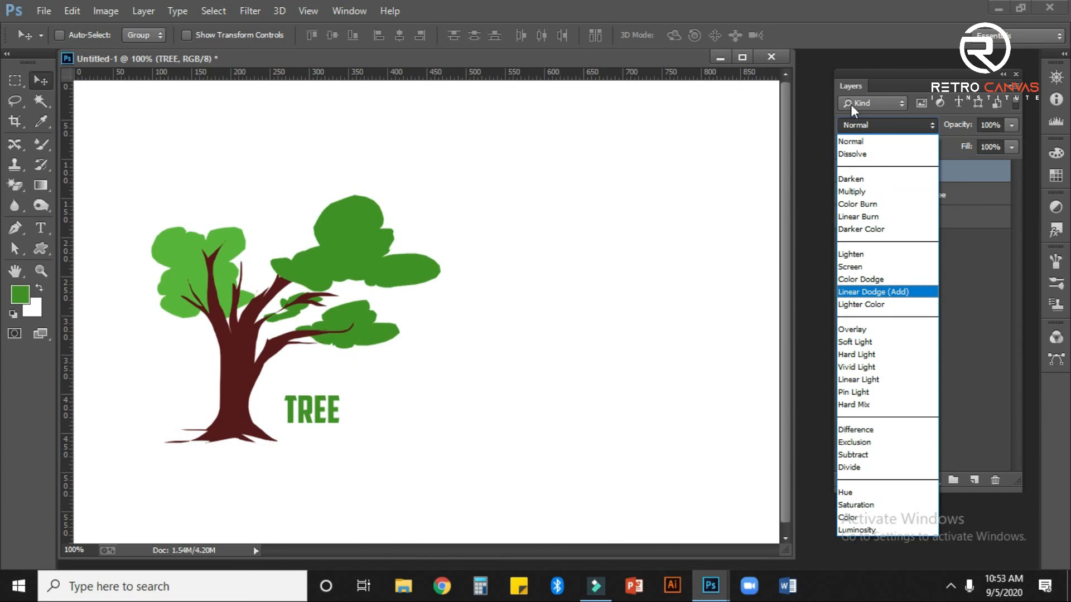
{"action": "left_click", "coordinate": [989, 283]}
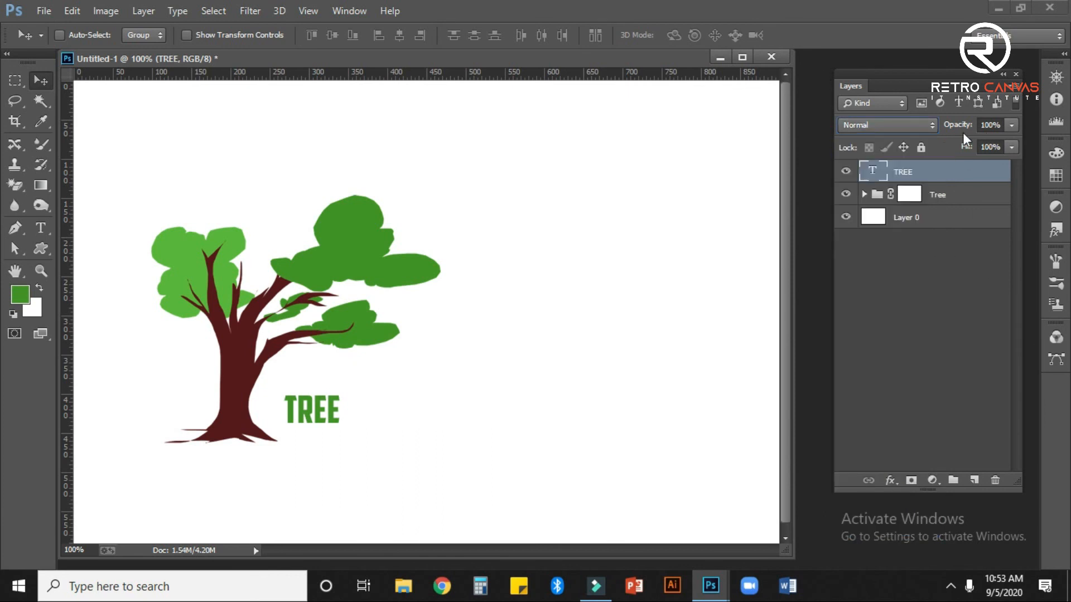
Try the TREE text layer's opacity at 20% and 52%, restore it to 100%, and deselect the layer
{"action": "left_click", "coordinate": [1013, 125]}
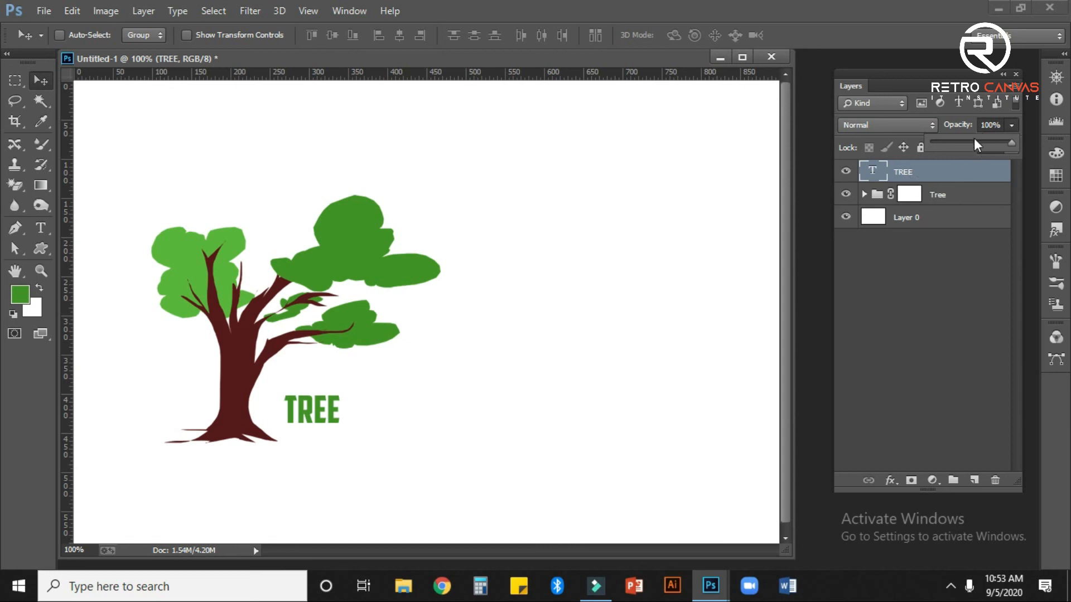
{"action": "left_click_drag", "start_coordinate": [947, 141], "coordinate": [954, 144]}
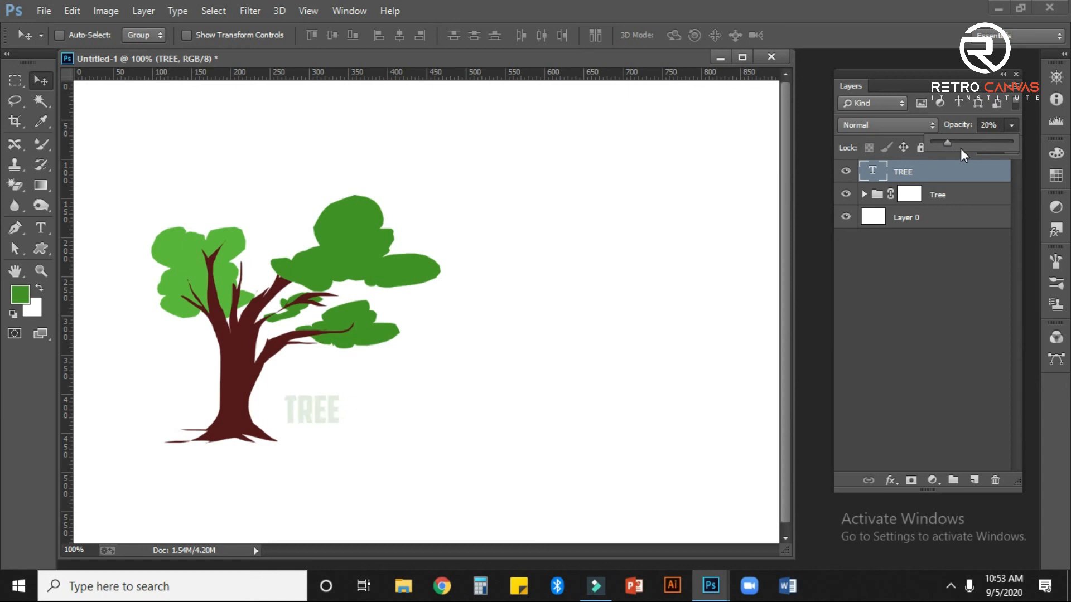
{"action": "left_click_drag", "start_coordinate": [955, 143], "coordinate": [973, 143]}
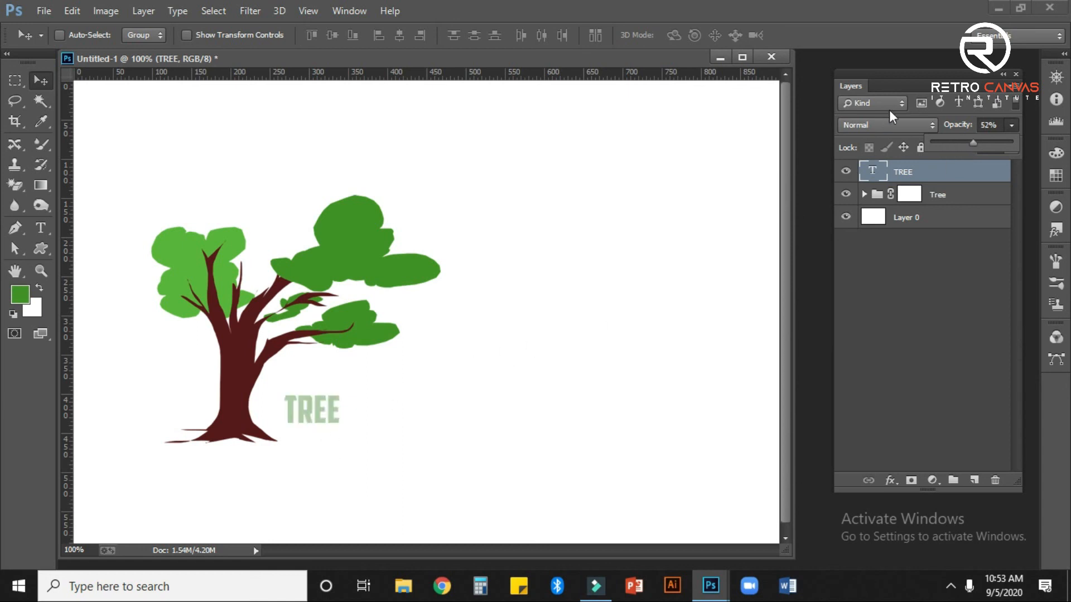
{"action": "left_click_drag", "start_coordinate": [979, 143], "coordinate": [1011, 165]}
{"action": "left_click", "coordinate": [1011, 146]}
{"action": "left_click", "coordinate": [943, 266]}
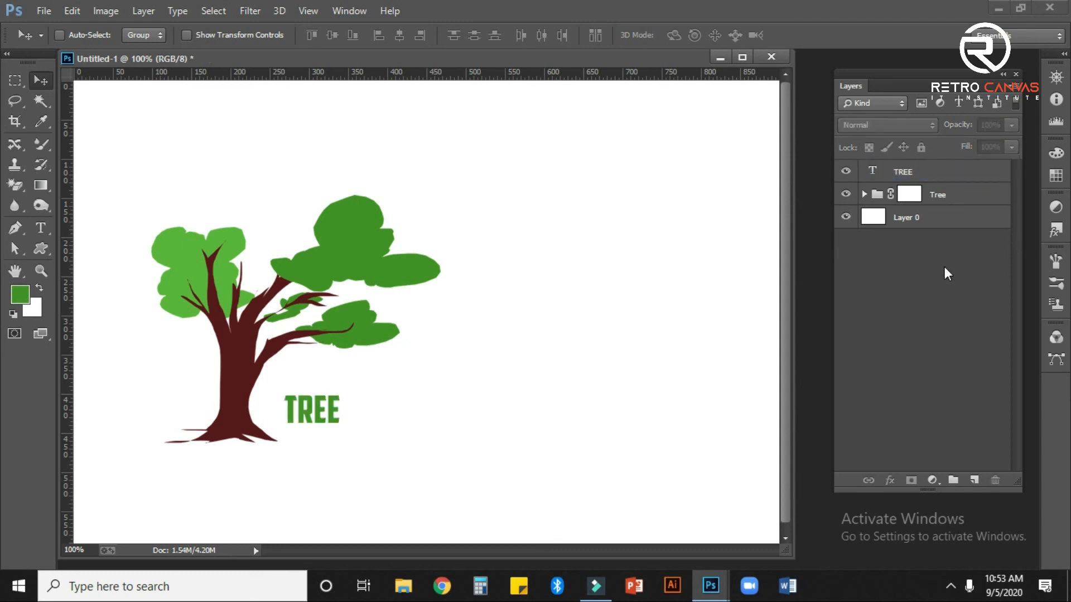